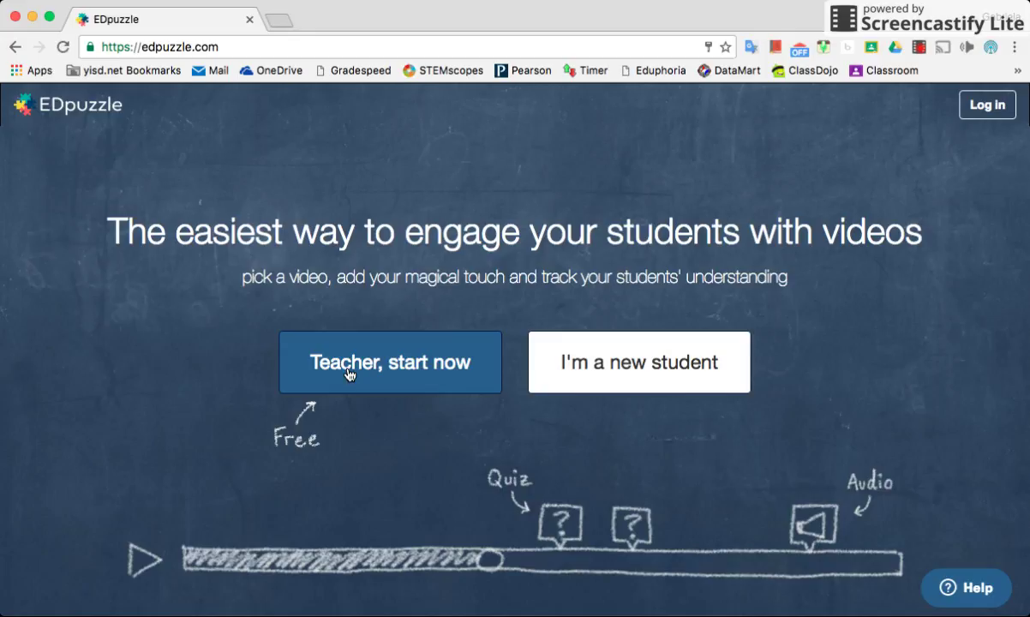
- Log in as a teacher using the Google account option
left_click(987, 106)
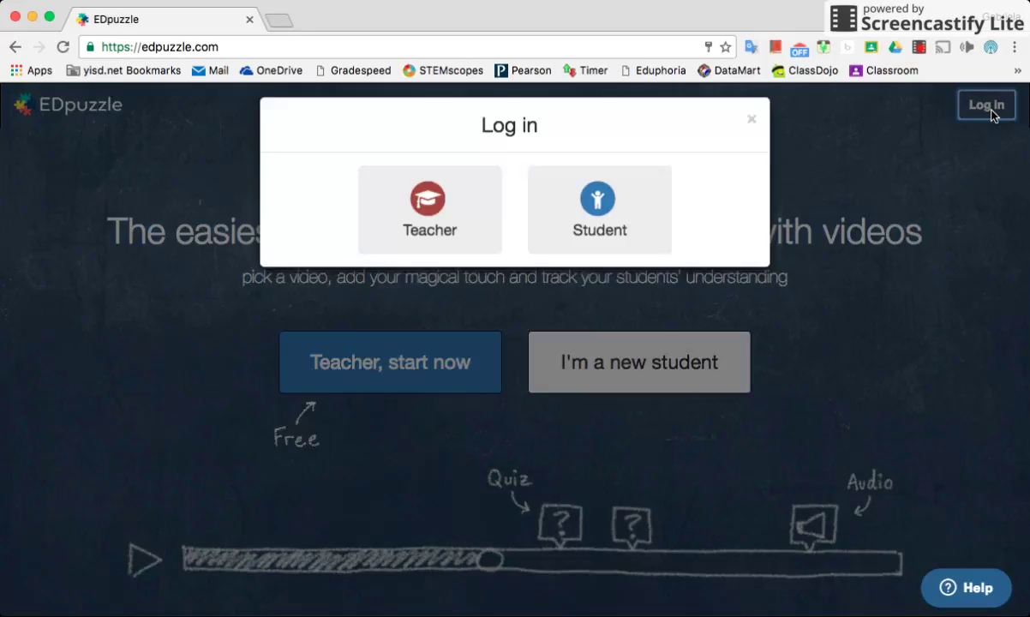
left_click(443, 224)
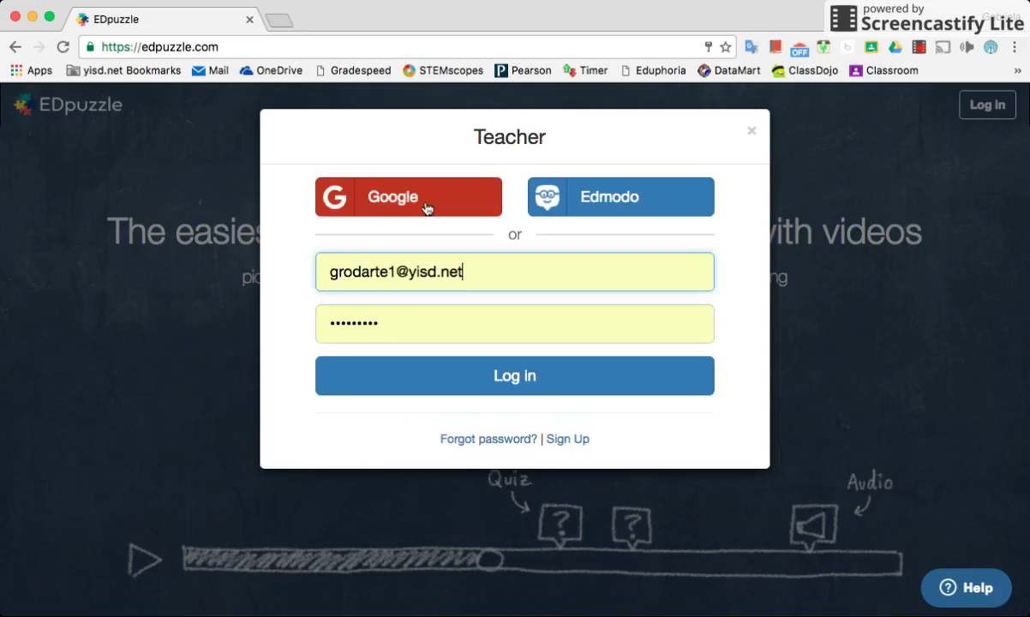
left_click(380, 208)
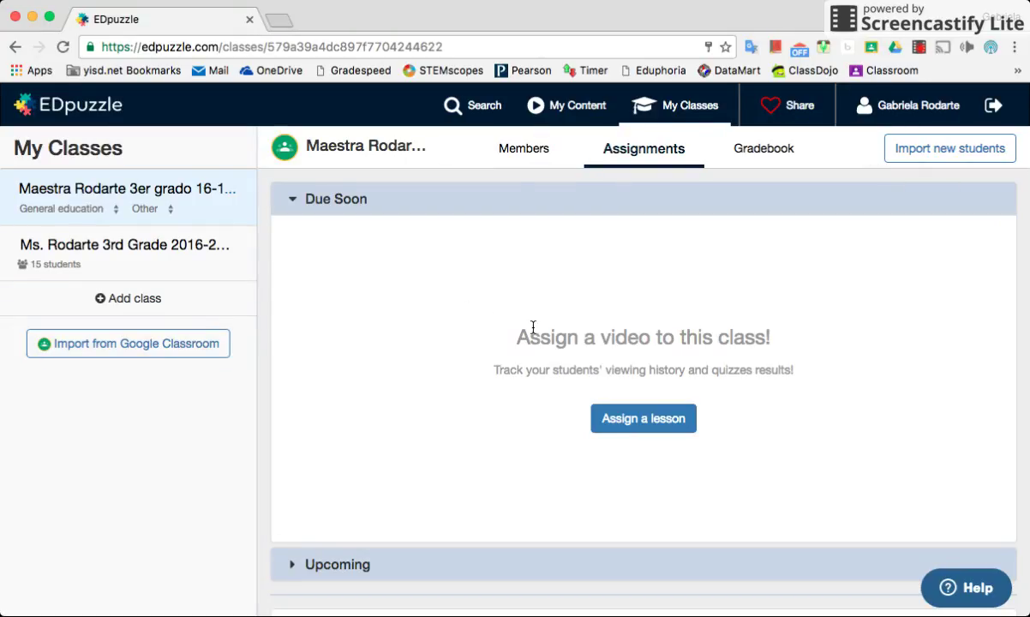
- Import the Practice Class course from Google Classroom
left_click(79, 349)
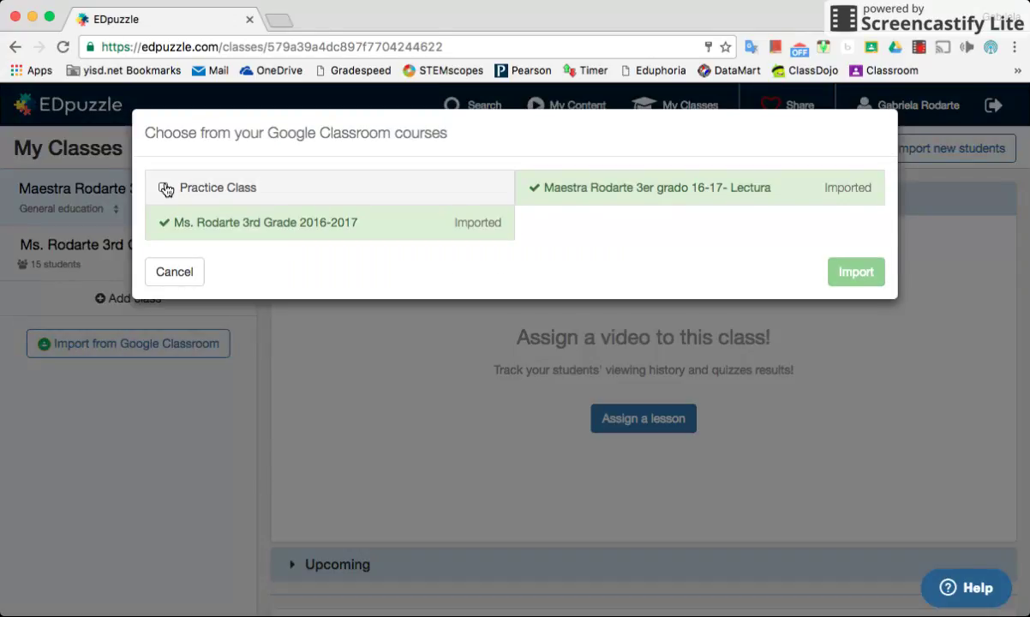
left_click(163, 188)
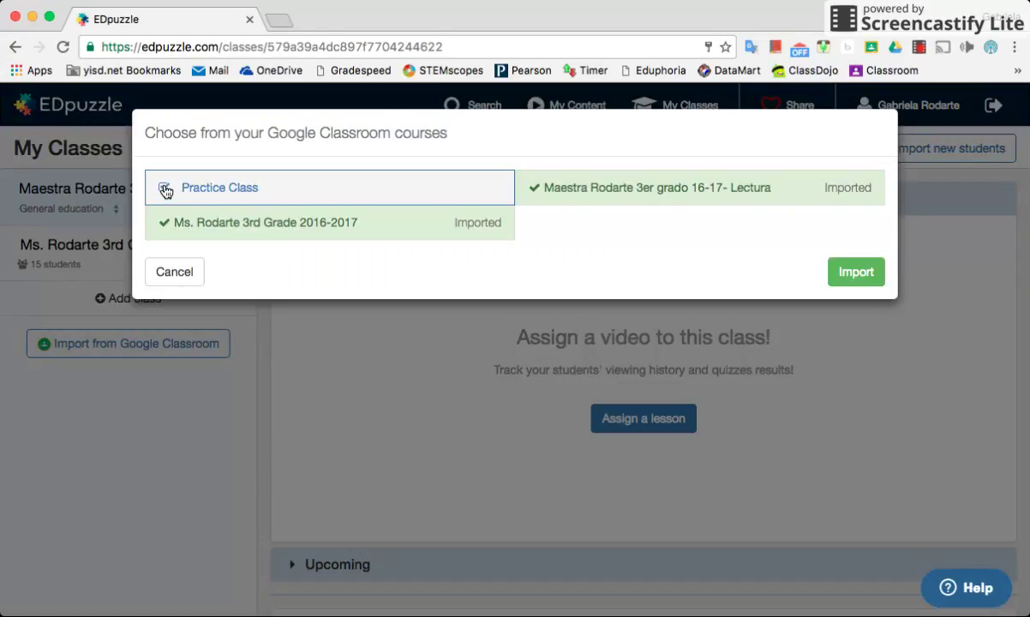
left_click(852, 272)
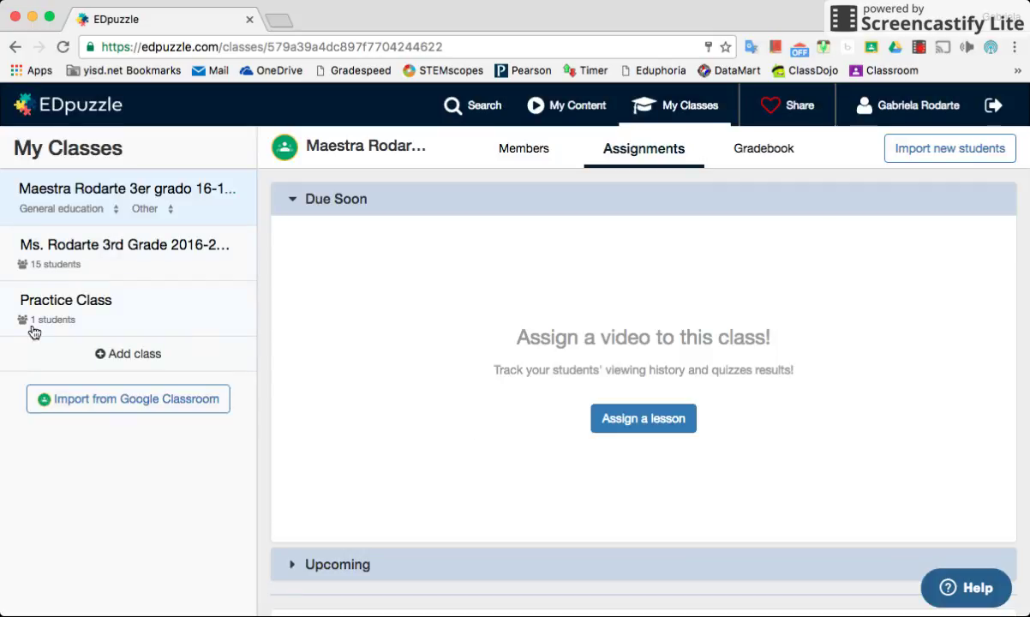
- Open the Practice Class and import its new students
left_click(136, 312)
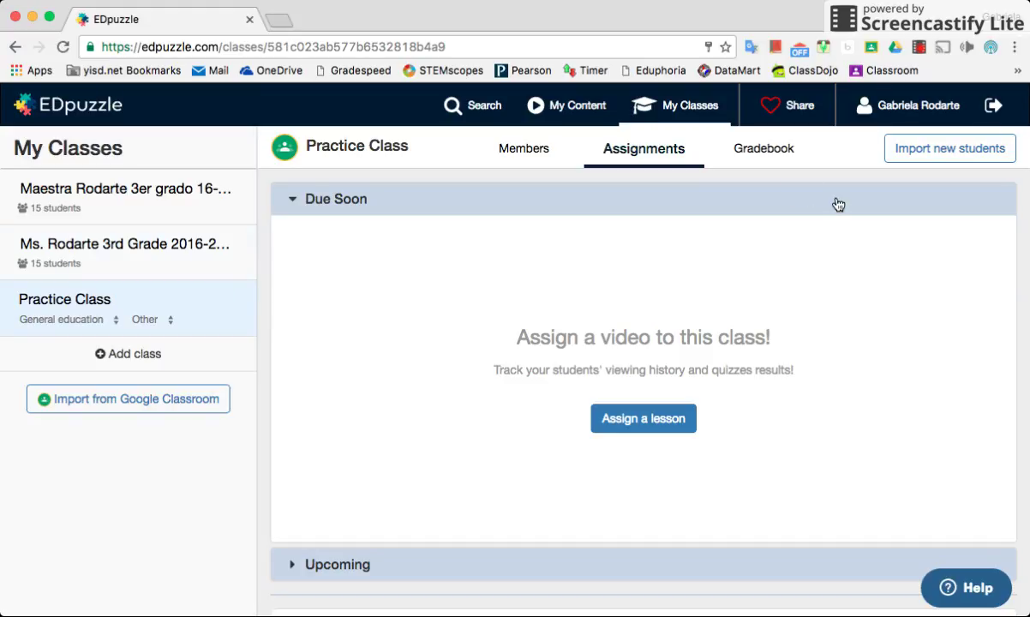
left_click(925, 151)
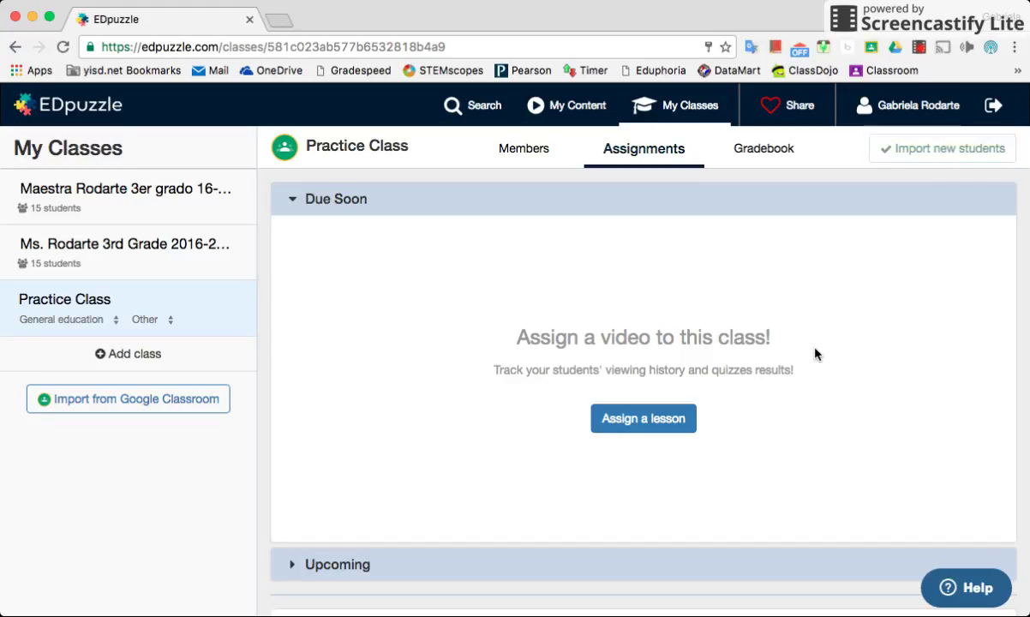
- Review the Practice Class's members, assignments and gradebook, ending on the assignments view
left_click(546, 153)
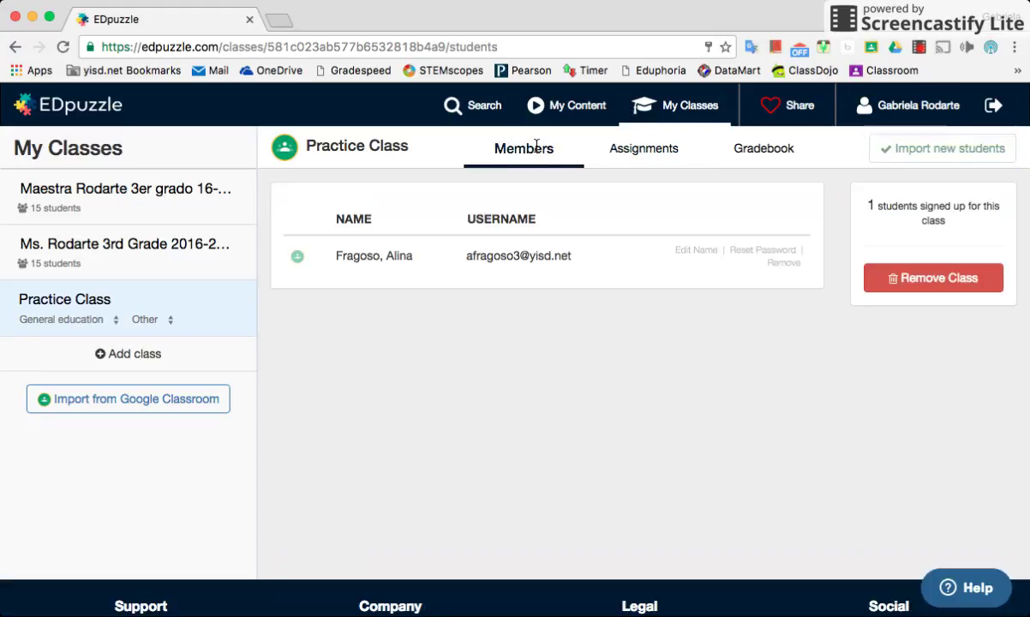
left_click(653, 159)
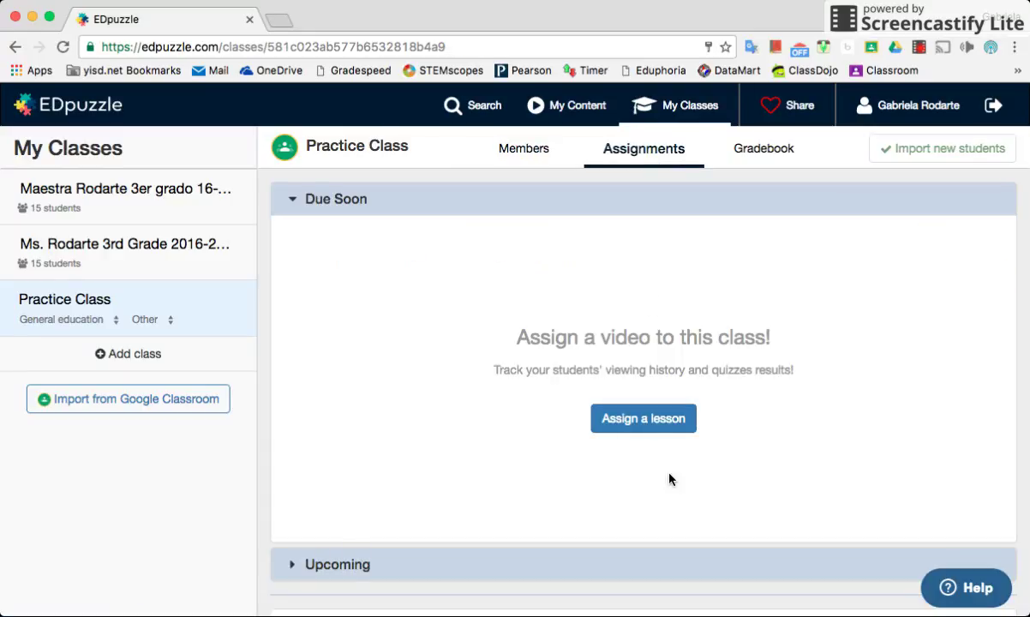
left_click(742, 161)
left_click(647, 152)
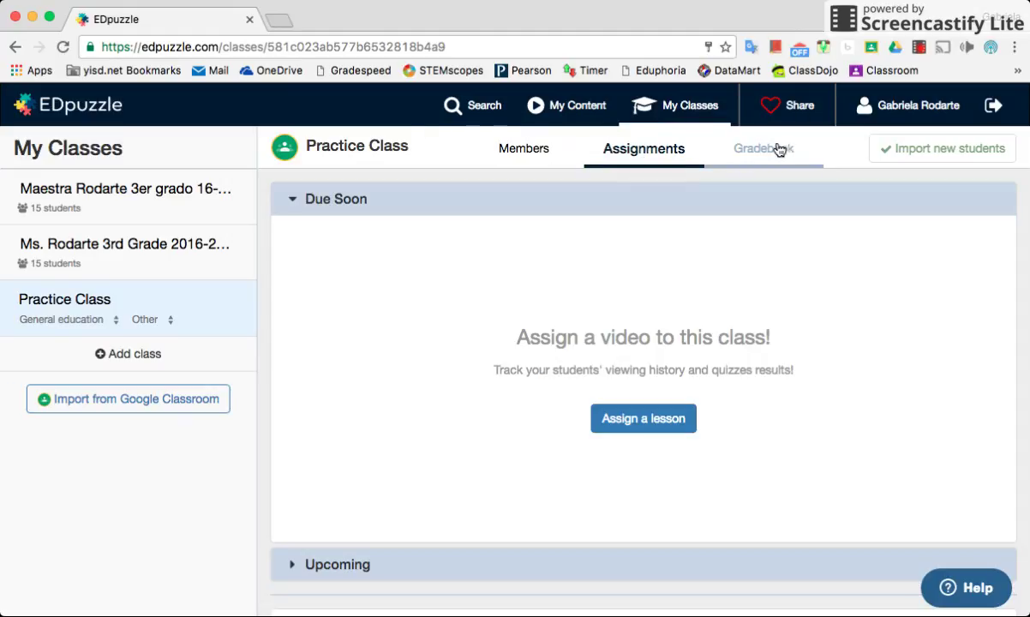
- Go to the video search, look through the available channels and choose Khan Academy
left_click(461, 121)
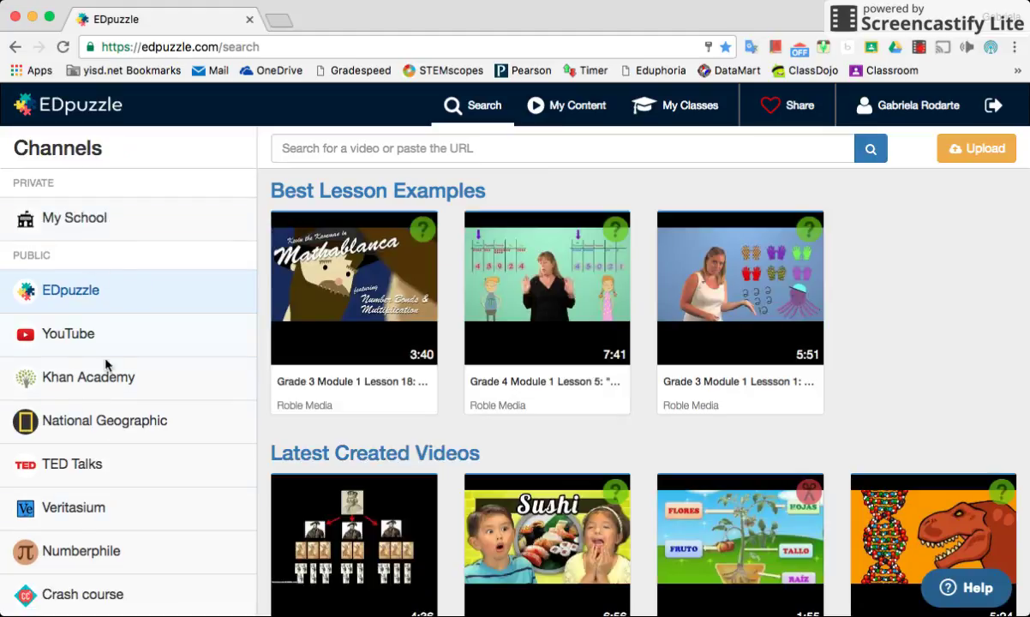
scroll(106, 368, "down", 8)
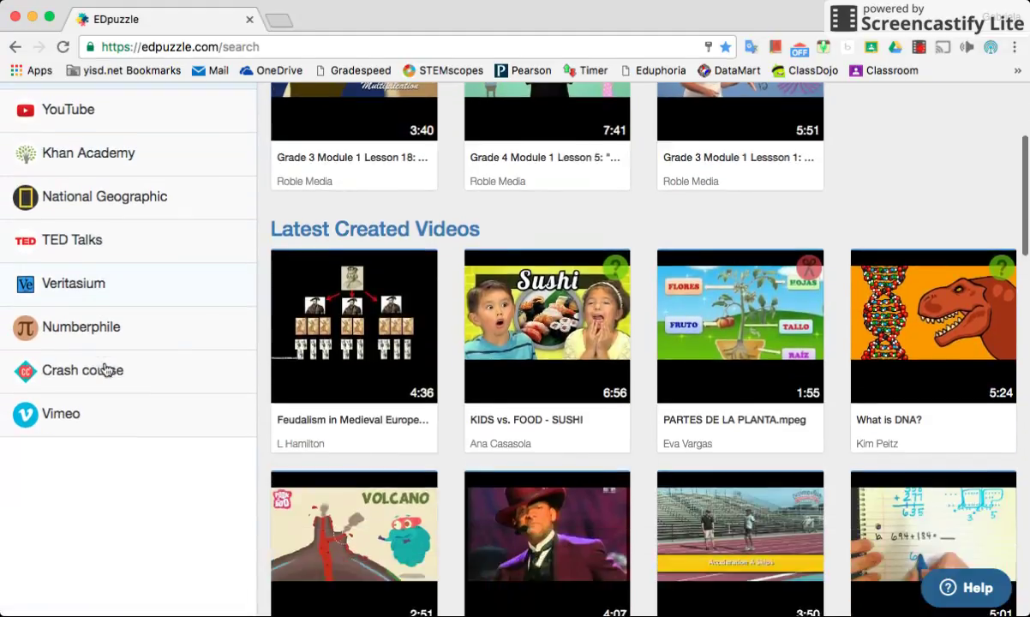
scroll(105, 368, "up", 8)
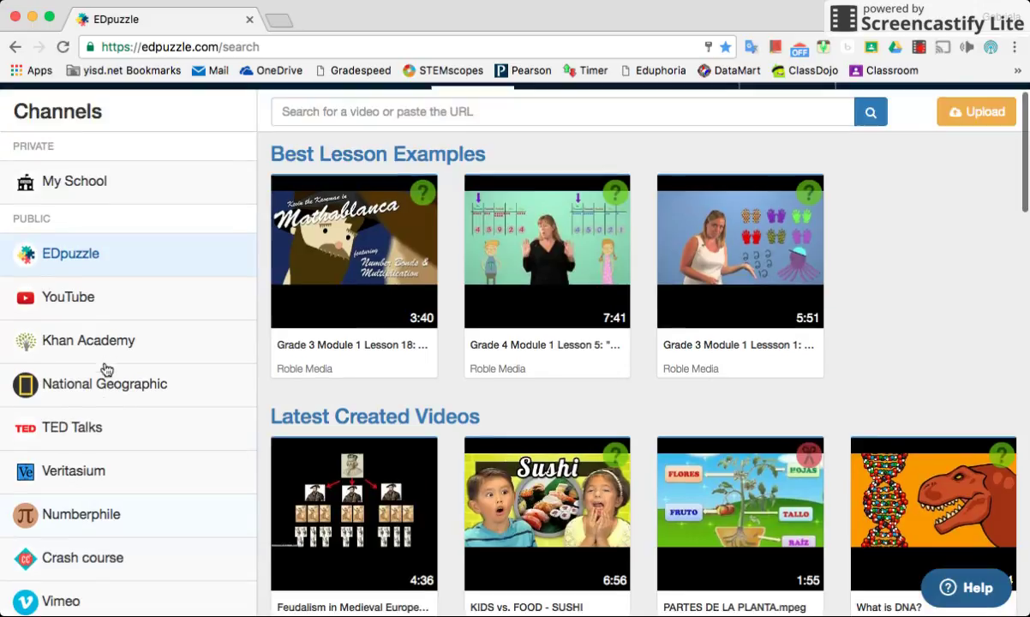
scroll(105, 369, "up", 1)
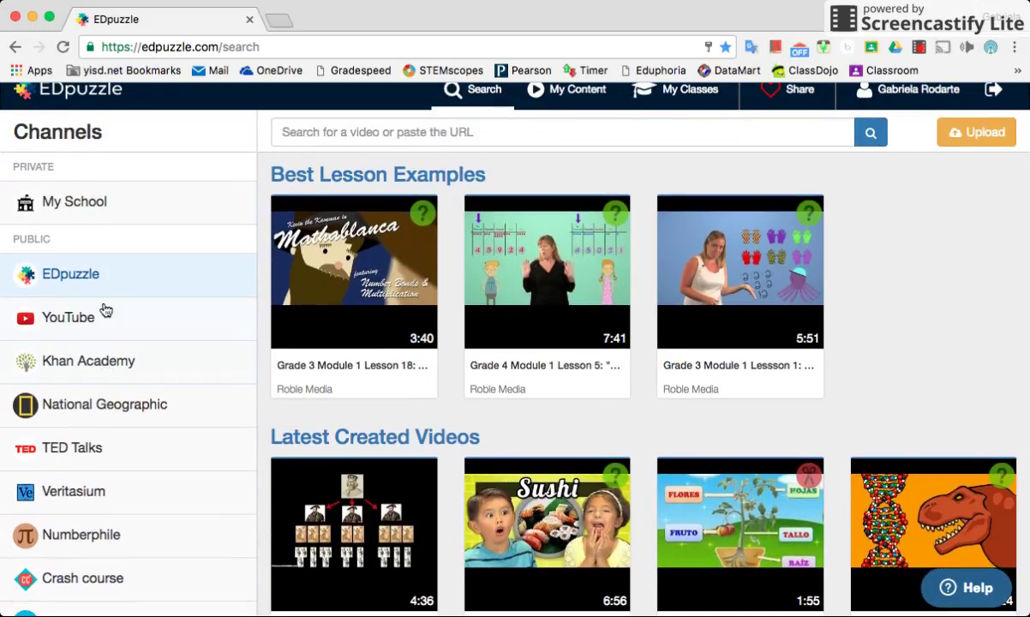
scroll(144, 265, "down", 1)
scroll(145, 281, "up", 2)
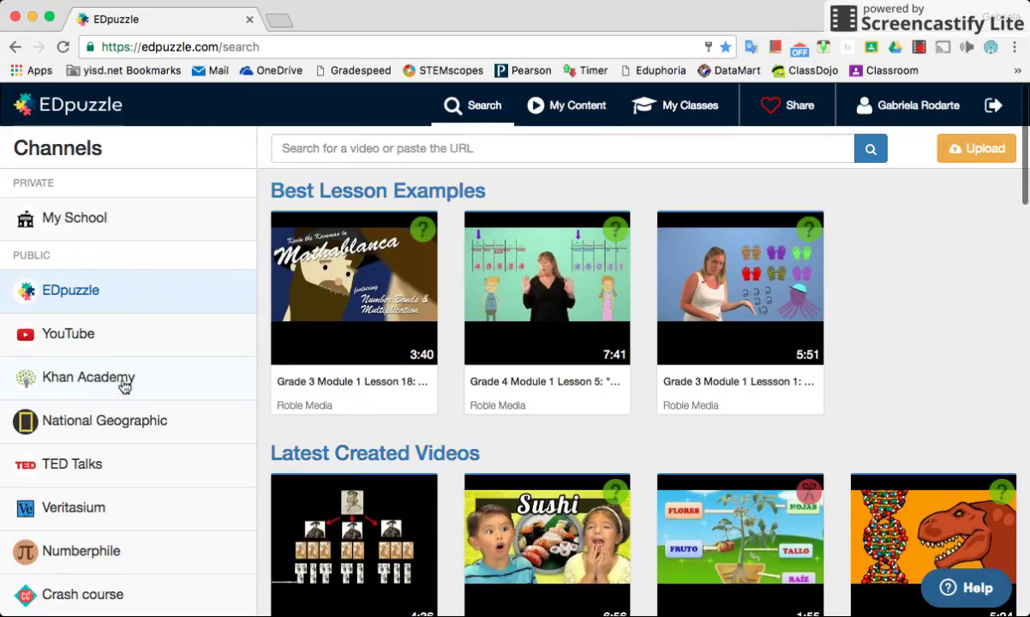
left_click(124, 386)
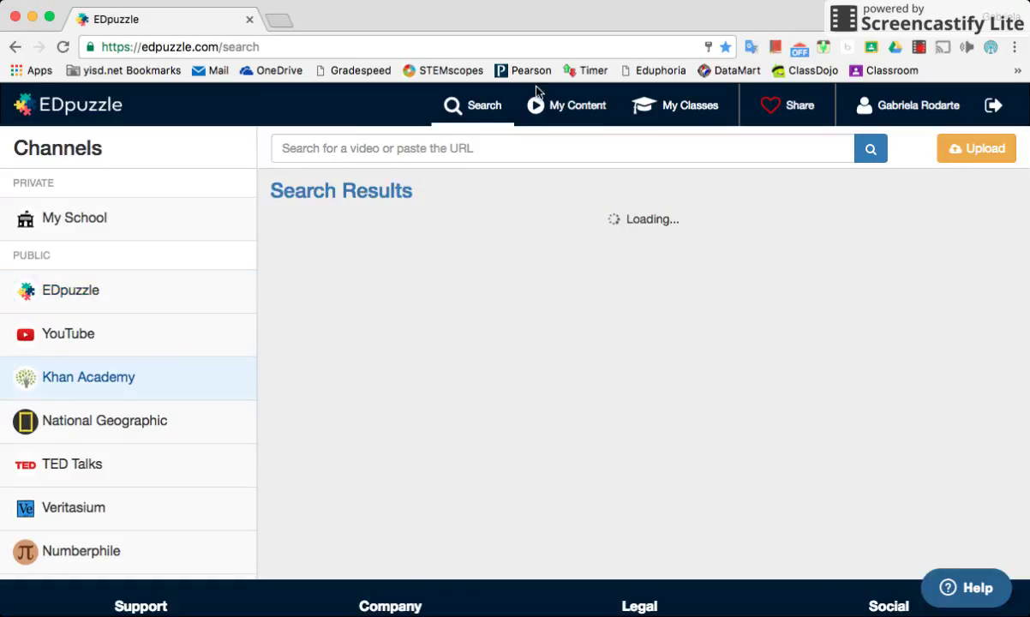
- Search the Khan Academy channel for "fractions"
left_click(506, 149)
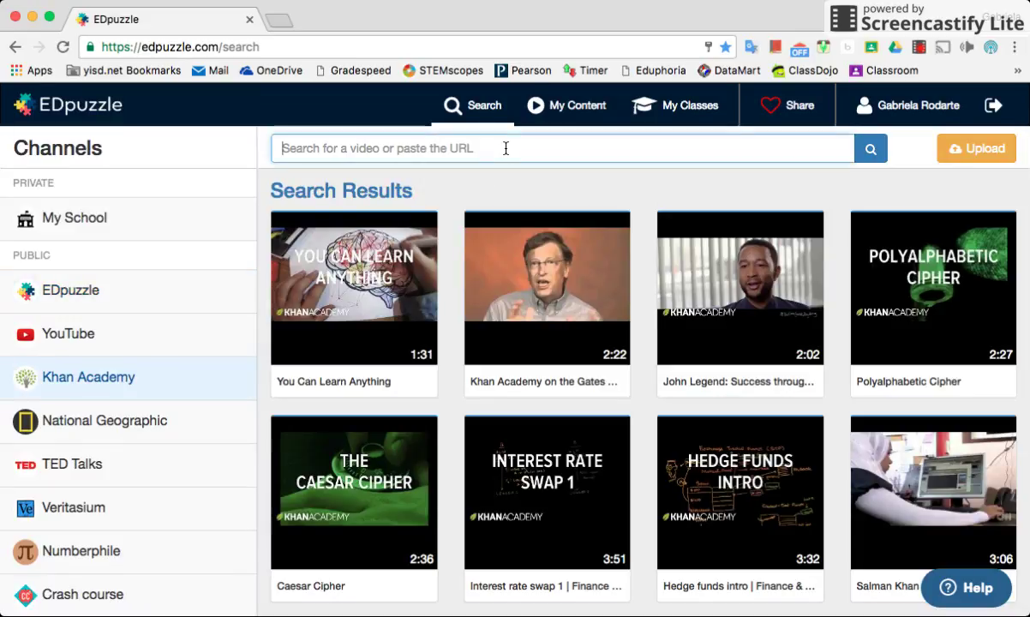
type("fraction")
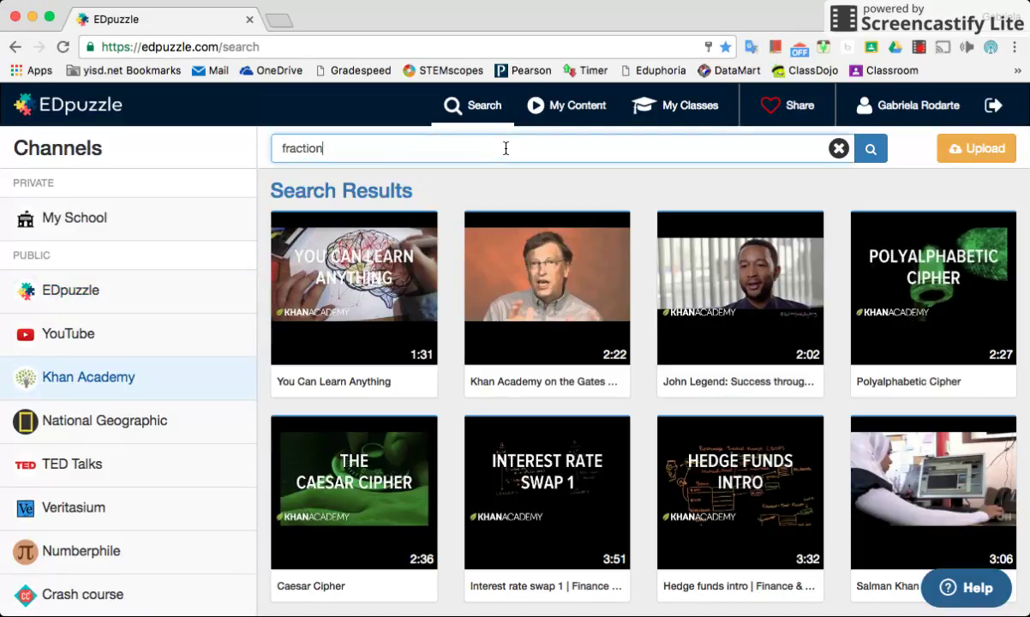
type("s")
key("Return")
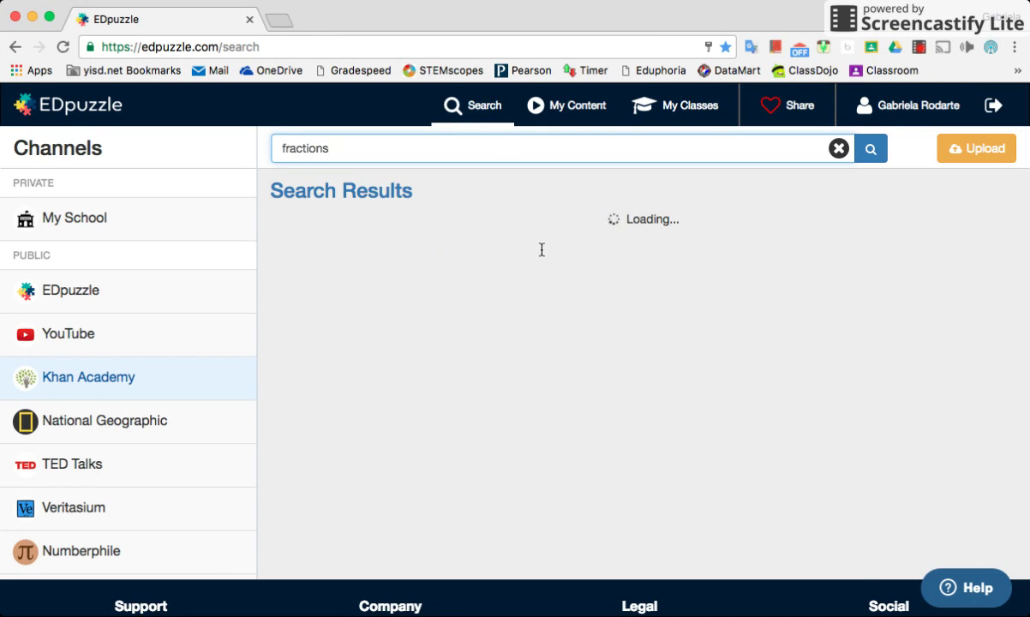
- Browse the fraction videos and open the preview of "Introduction to fractions"
scroll(575, 280, "down", 15)
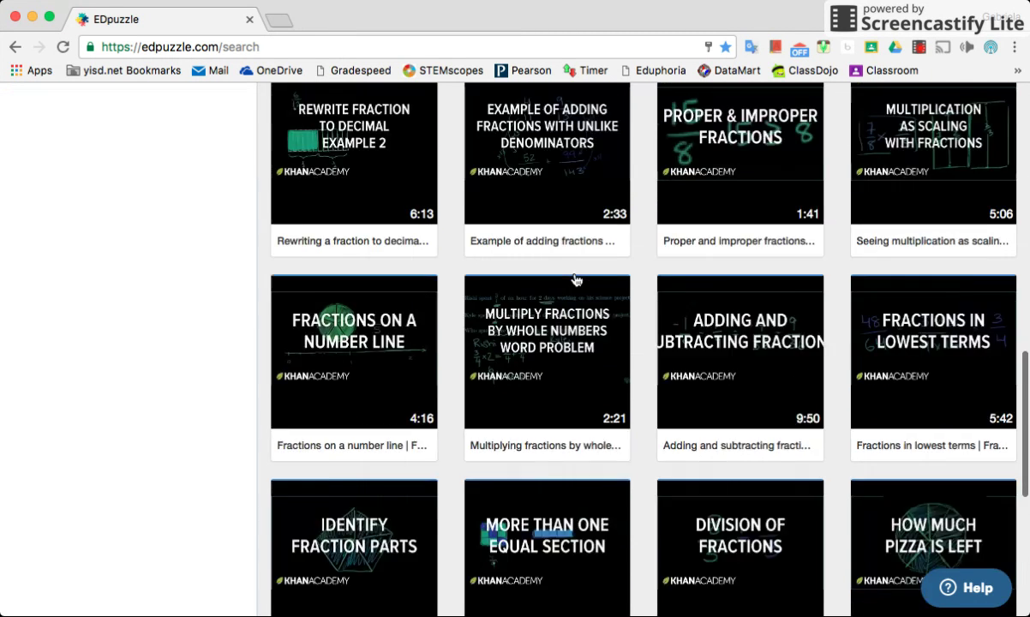
scroll(576, 280, "up", 5)
scroll(576, 280, "up", 10)
scroll(576, 278, "down", 4)
scroll(575, 279, "down", 2)
scroll(576, 278, "up", 3)
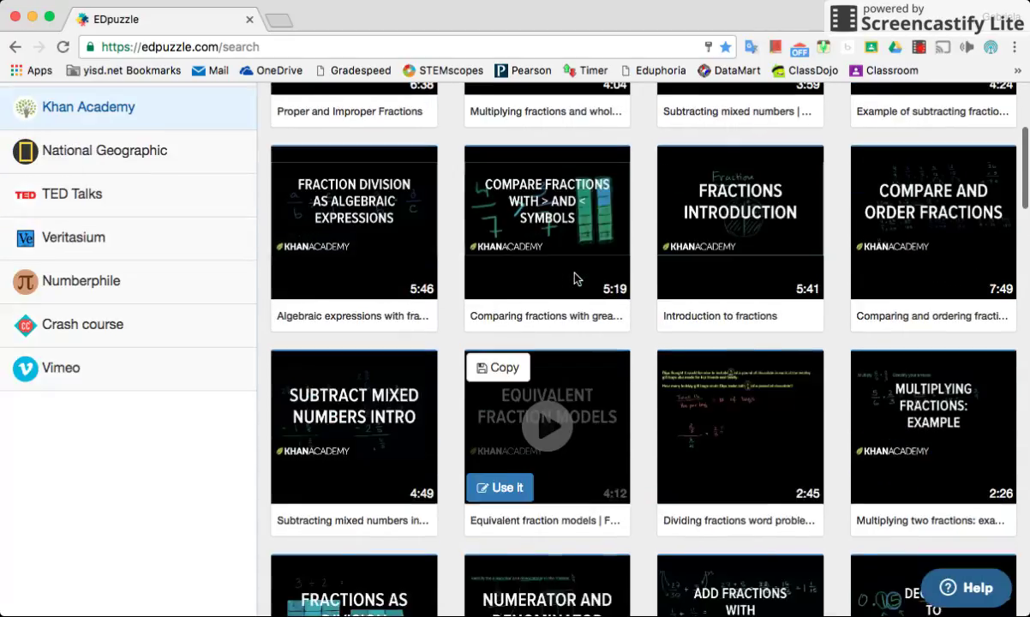
scroll(576, 278, "down", 1)
scroll(535, 345, "up", 1)
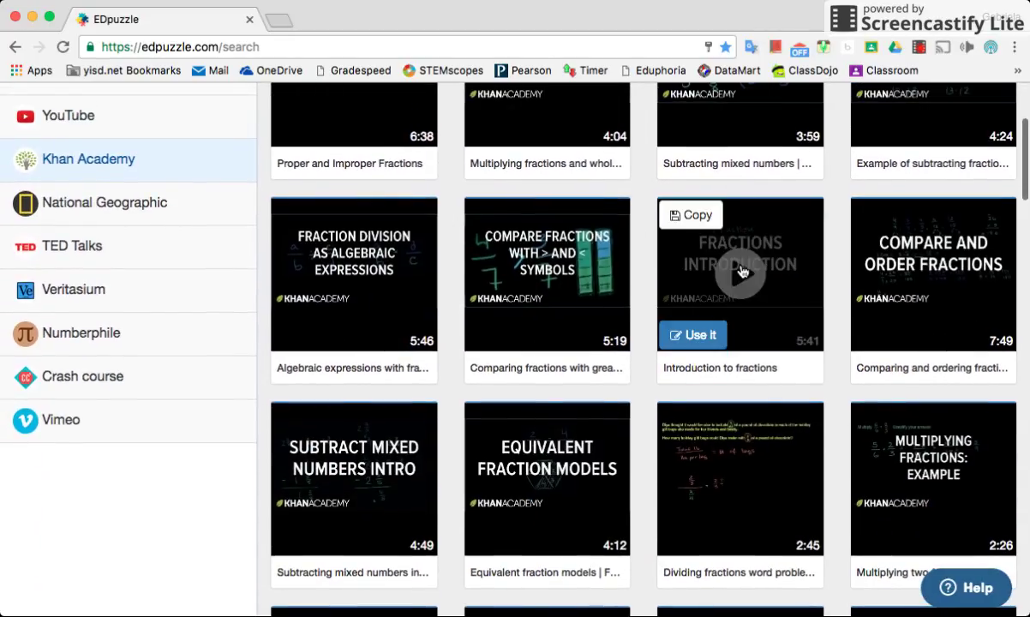
left_click(740, 268)
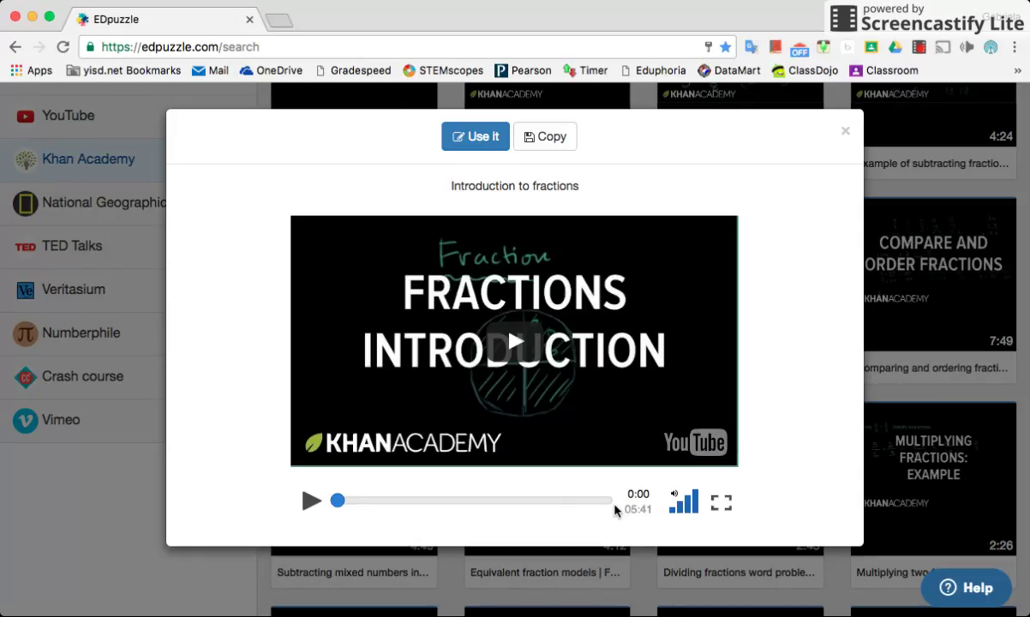
- Play the previewed video, skip ahead to about 05:31, and choose to use it for a lesson
left_click(310, 503)
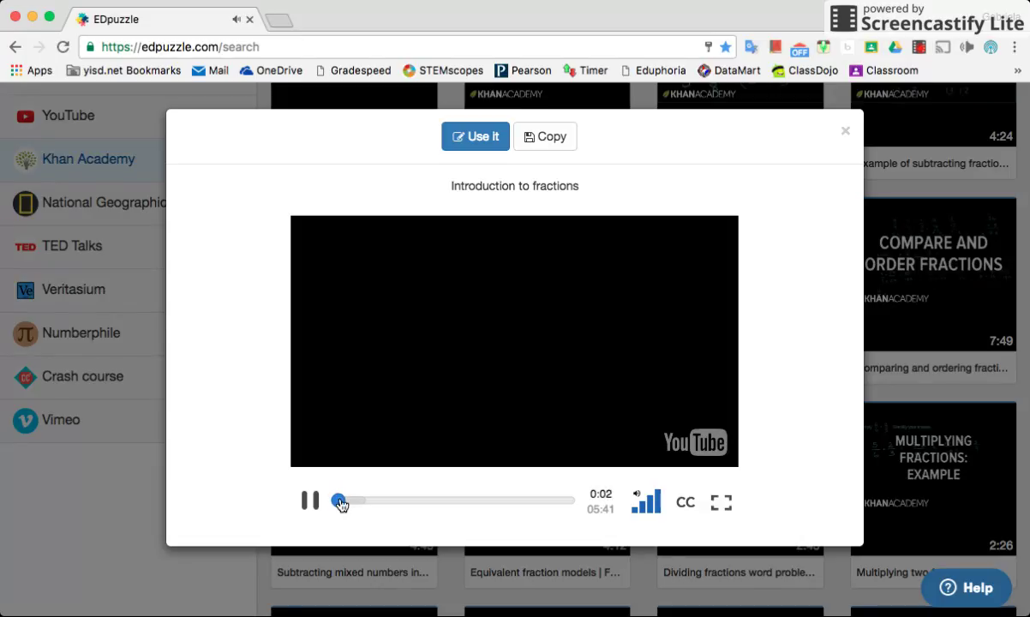
left_click_drag(340, 505, 568, 502)
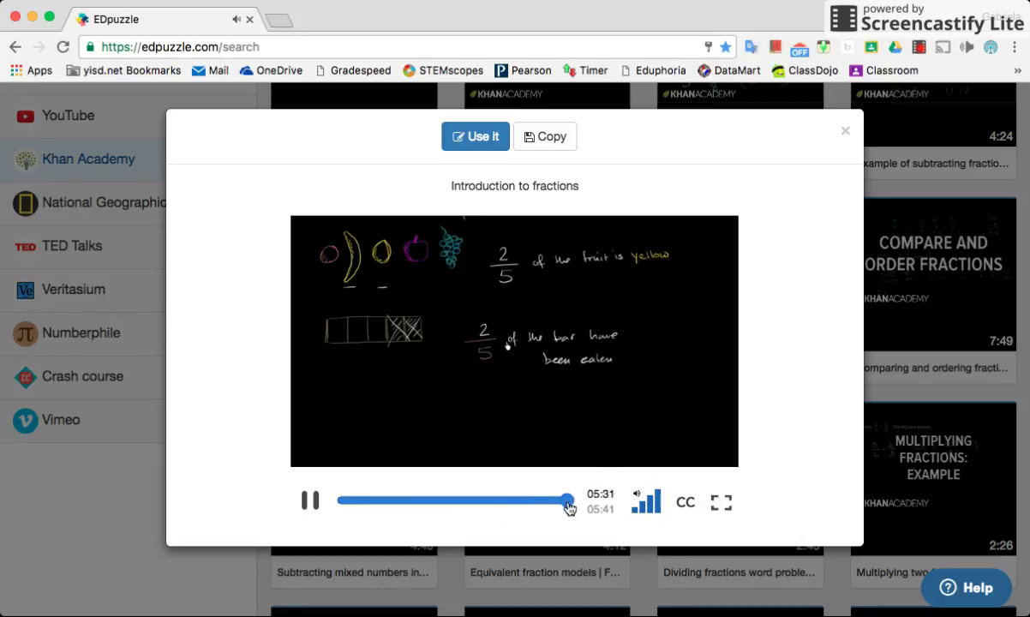
left_click(477, 139)
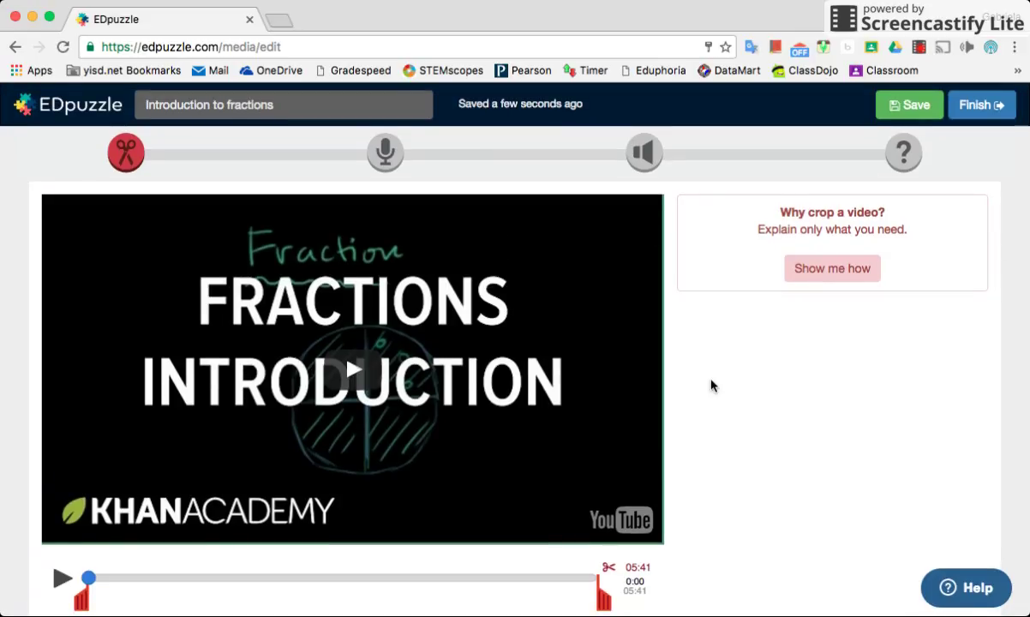
- Crop the end of the "Introduction to fractions" video to 04:00
scroll(711, 386, "down", 2)
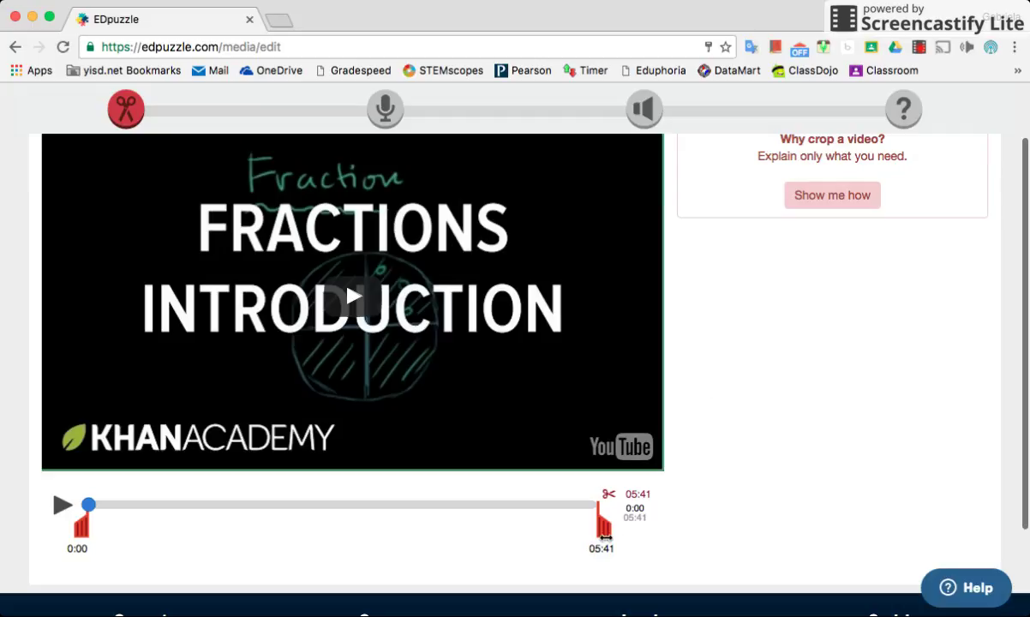
left_click_drag(606, 530, 456, 515)
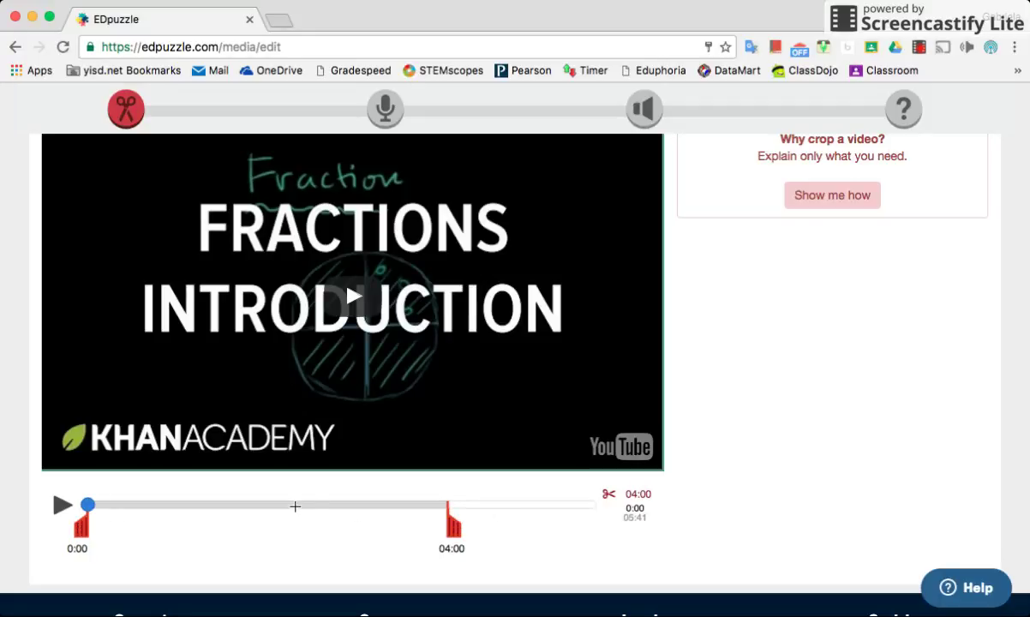
scroll(809, 445, "up", 1)
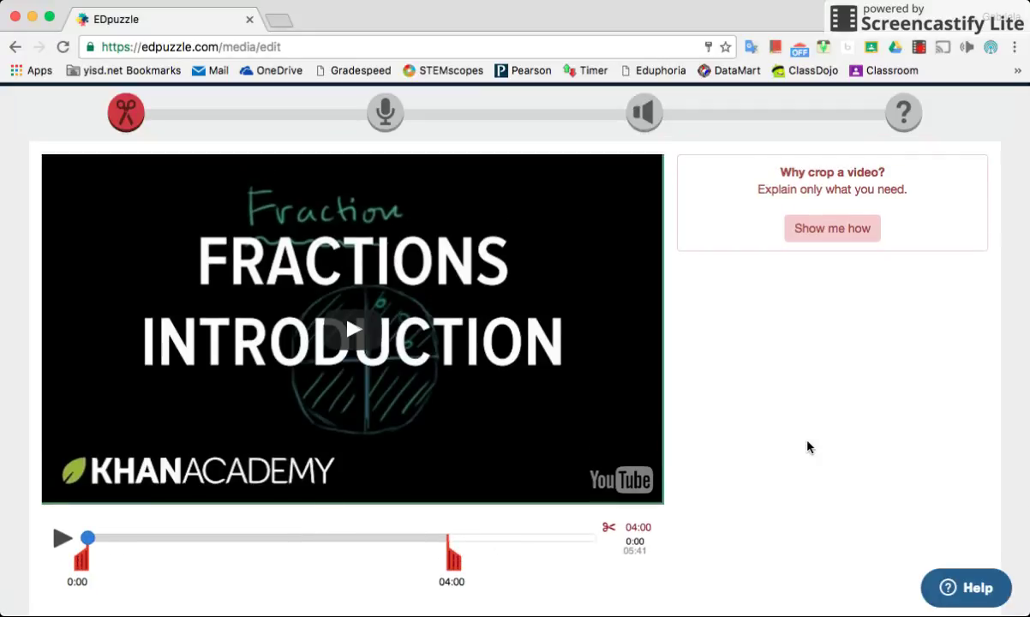
- Open the Audio Track stage, play the cropped video briefly and stop it without recording
left_click(385, 113)
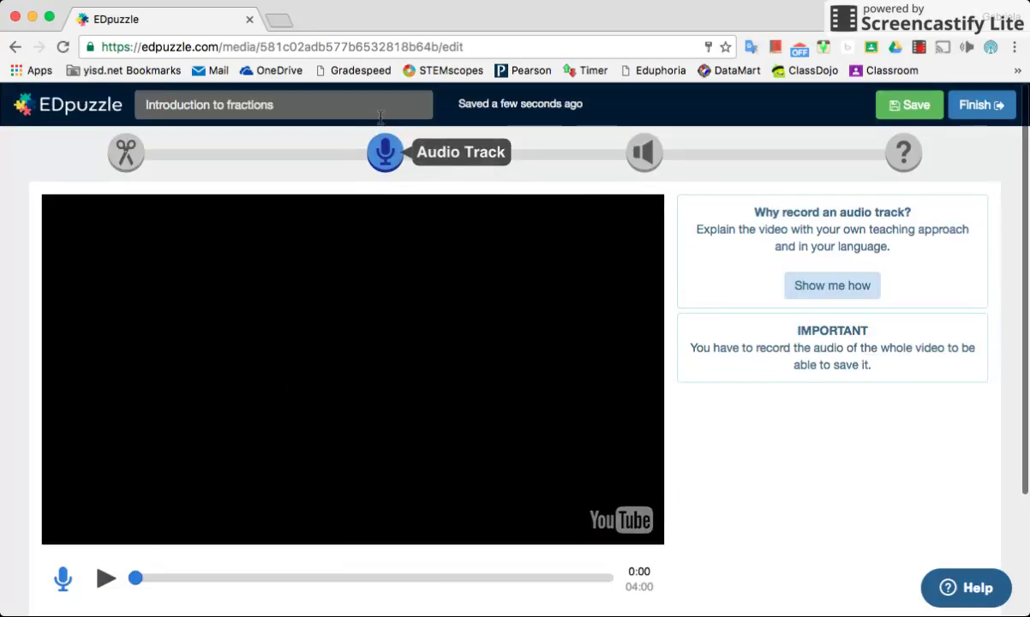
scroll(766, 399, "down", 2)
left_click(105, 497)
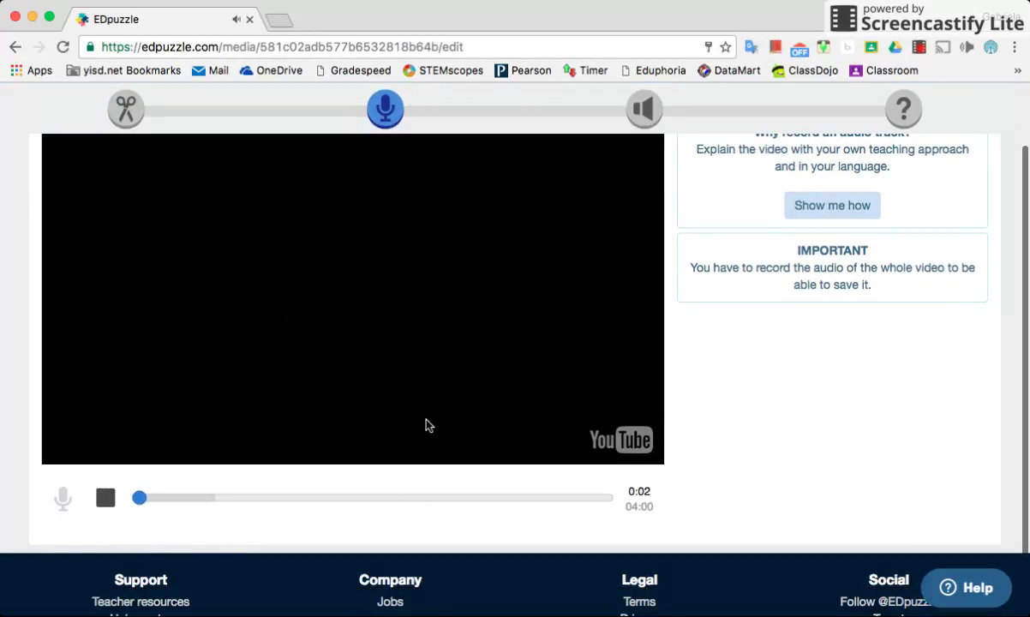
left_click(105, 498)
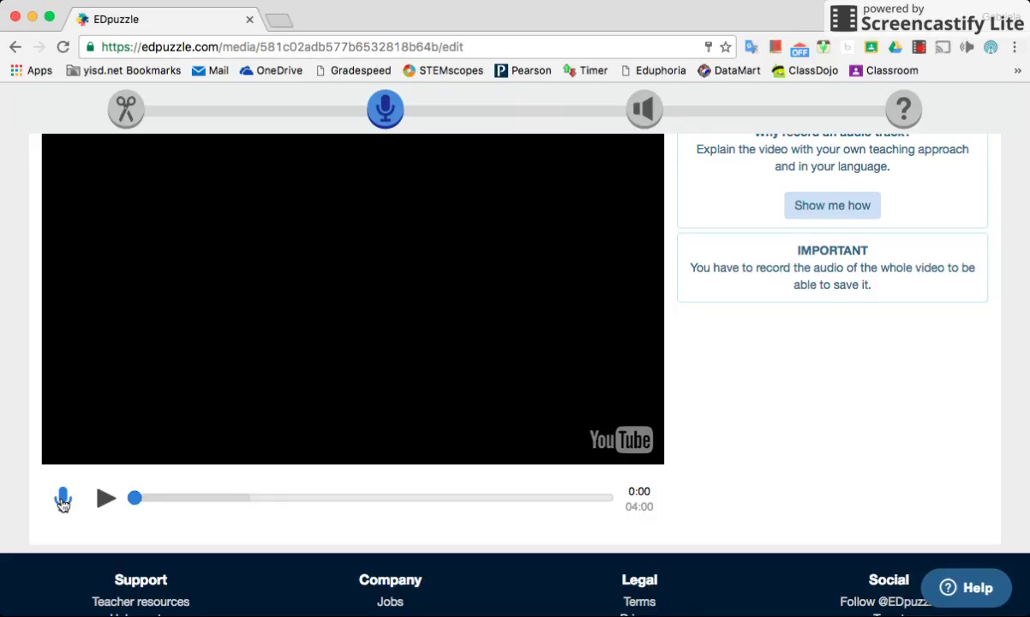
scroll(62, 504, "up", 2)
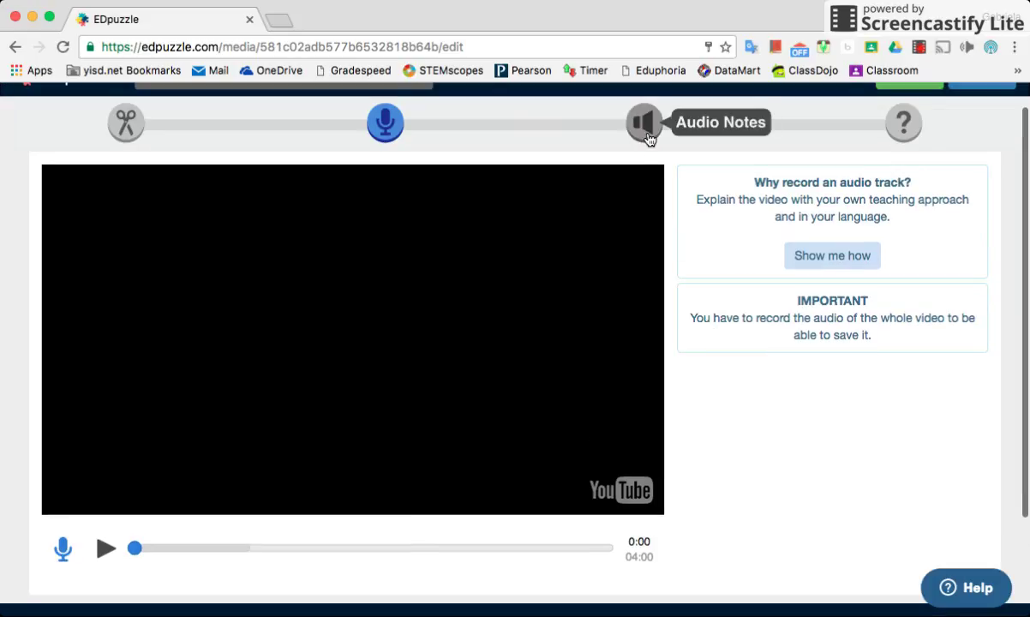
- Switch to the Audio Notes stage and examine its timeline marker and guidance
left_click(649, 139)
scroll(273, 383, "down", 3)
scroll(274, 385, "up", 1)
scroll(273, 387, "up", 1)
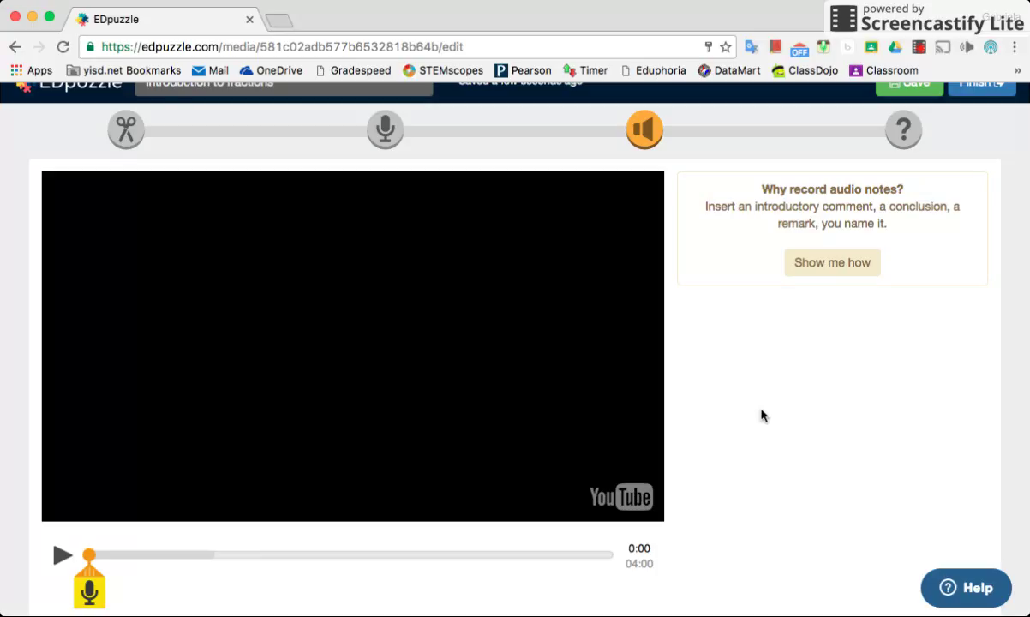
- Record a short audio note at 0:53 on the video timeline
scroll(161, 471, "down", 2)
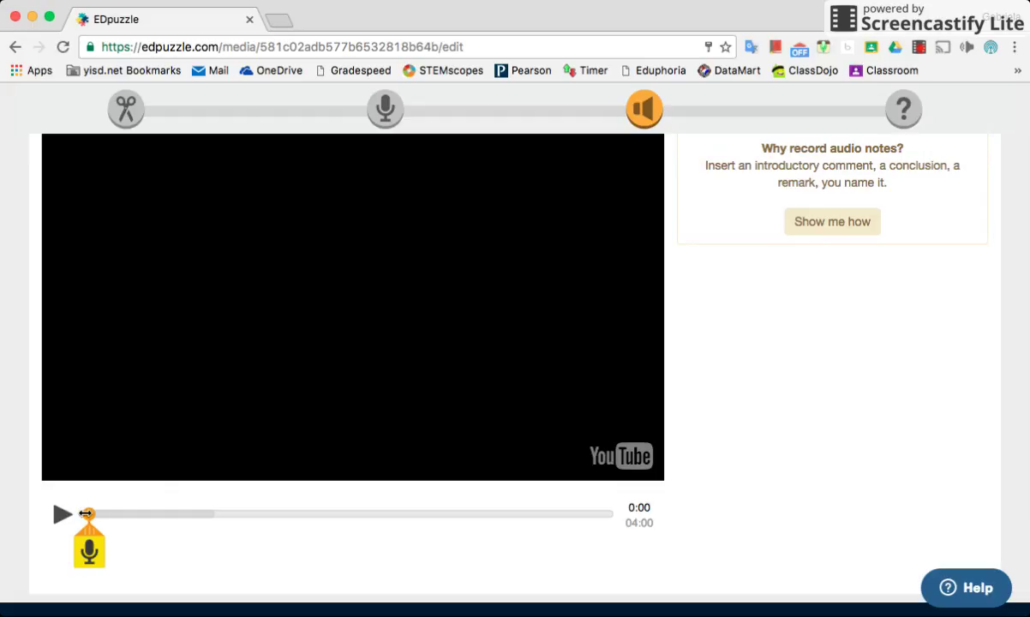
left_click_drag(89, 513, 206, 512)
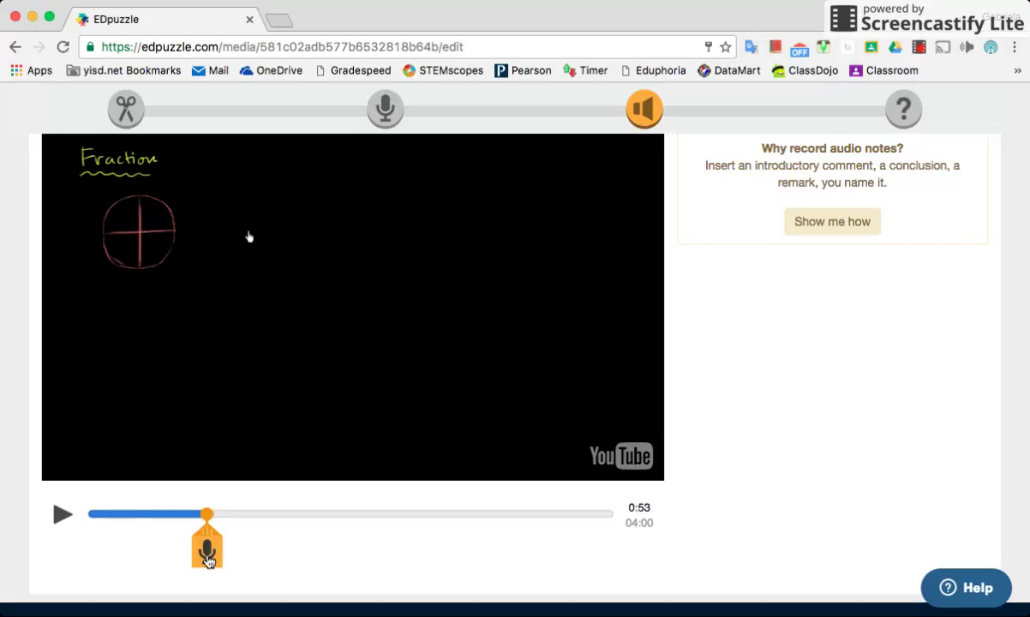
left_click(206, 555)
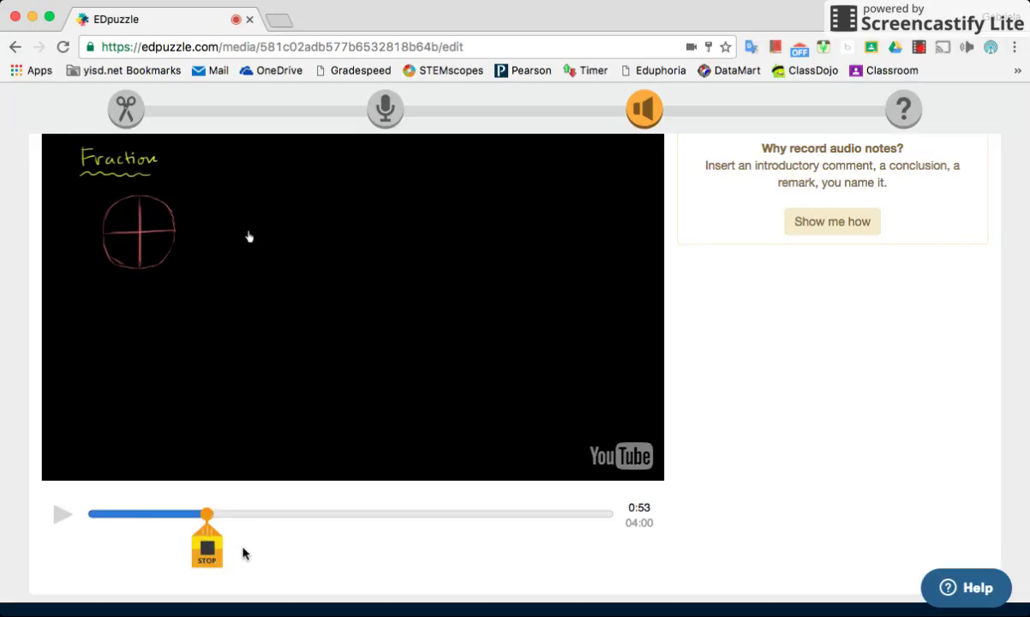
left_click(209, 551)
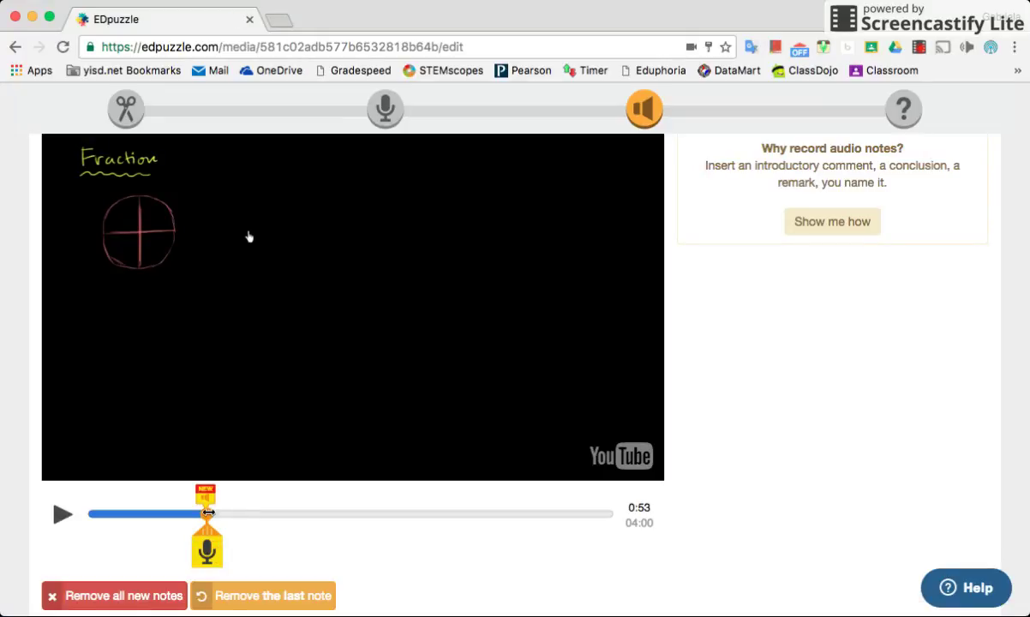
- Record a second audio note at 02:06 on the video timeline
left_click_drag(203, 513, 365, 513)
left_click(368, 555)
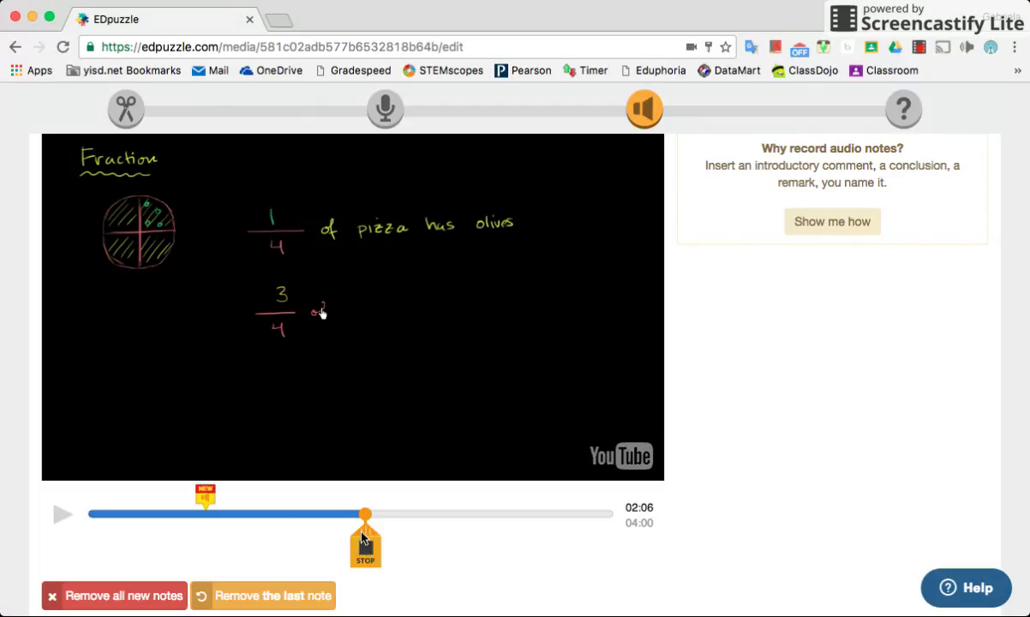
left_click(366, 549)
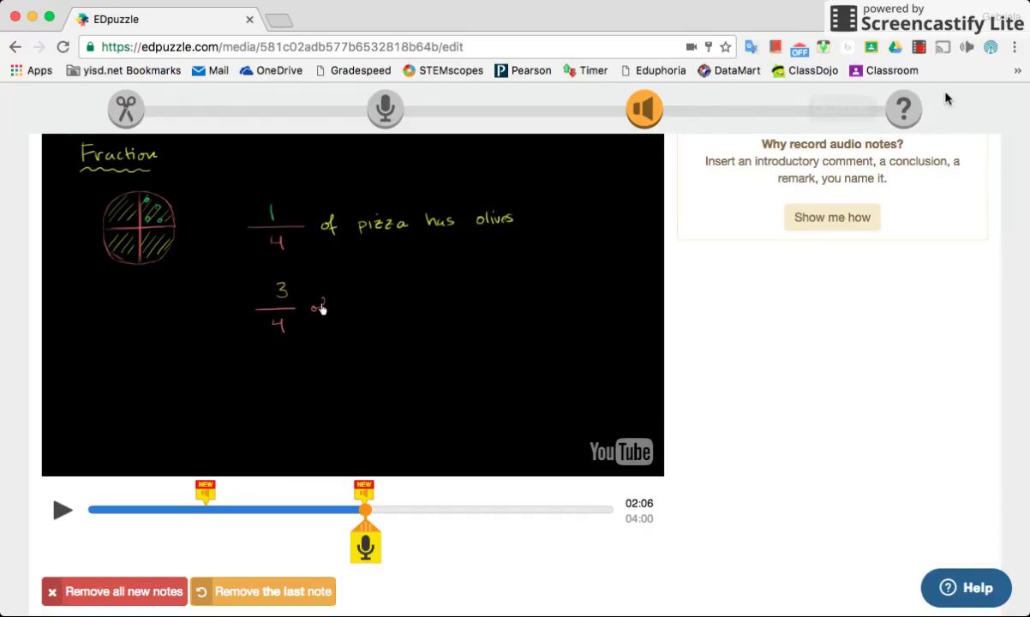
- Switch to the Quizzes stage and insert a new question at 01:29 on the timeline
left_click(902, 108)
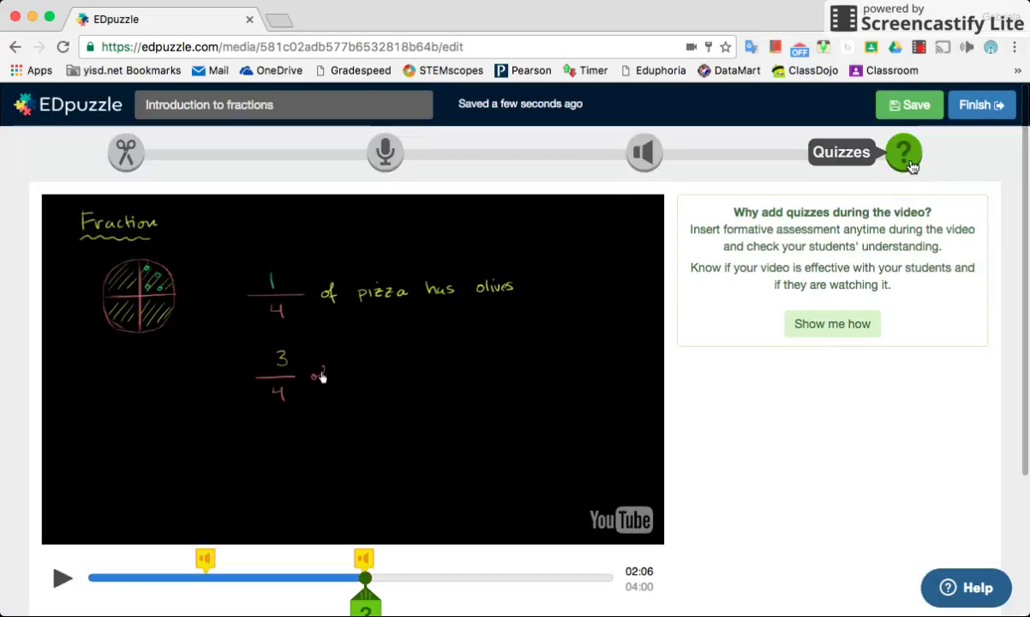
scroll(407, 475, "down", 1)
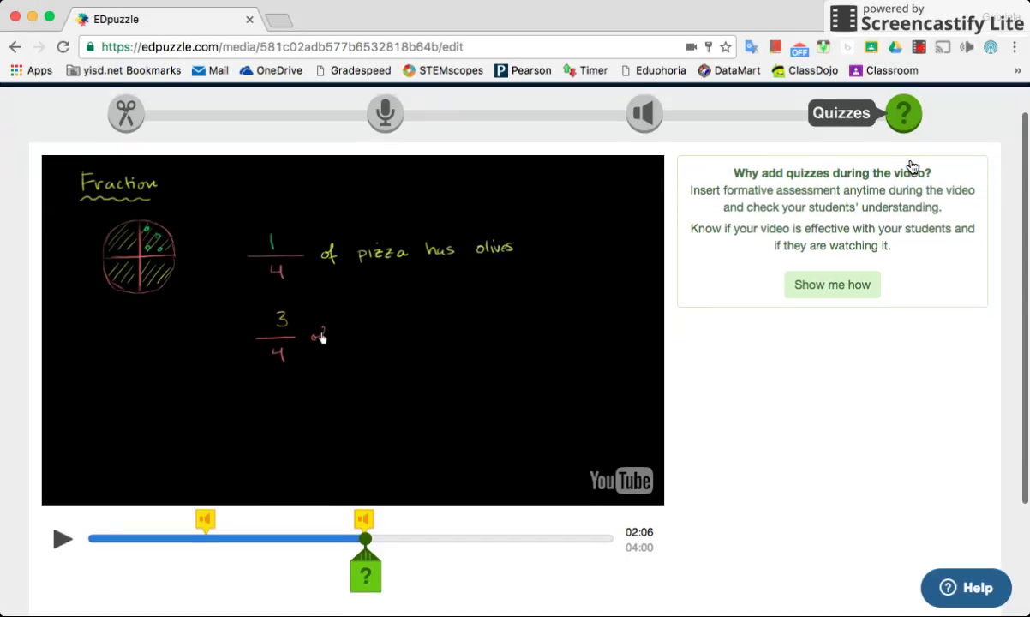
scroll(388, 495, "up", 1)
scroll(388, 495, "down", 2)
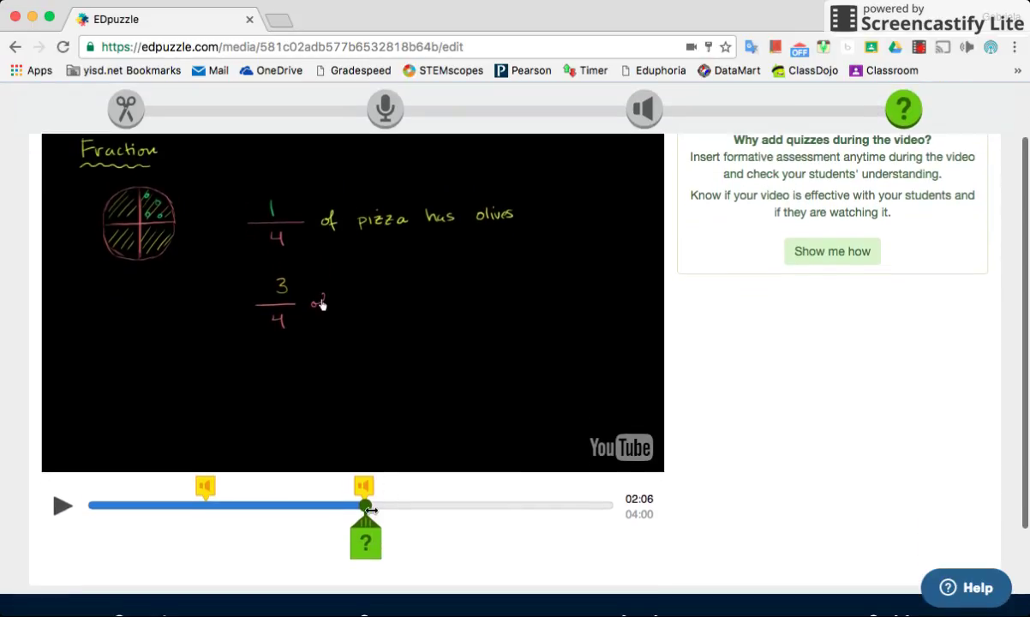
mouse_move(366, 507)
left_mouse_down()
mouse_move(149, 506)
mouse_move(341, 505)
mouse_move(272, 505)
mouse_move(283, 505)
left_mouse_up()
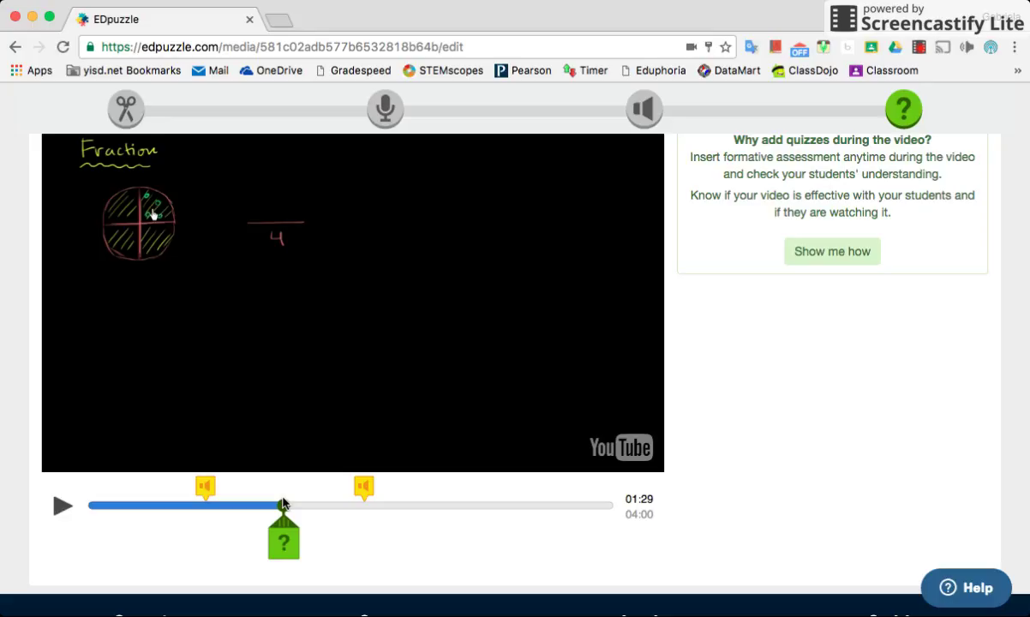
left_click(283, 539)
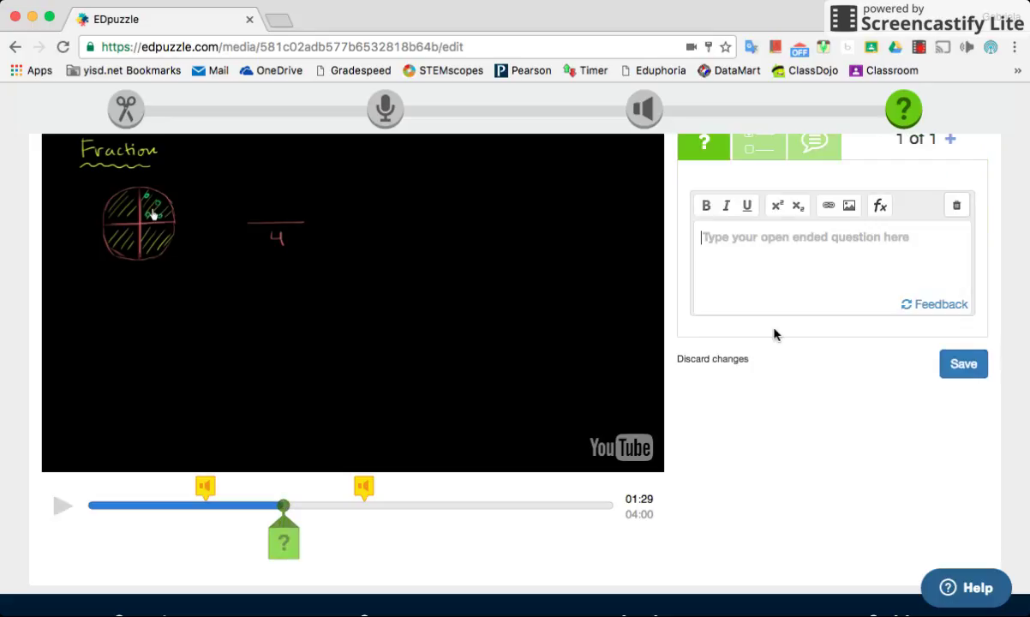
- Look through the question types for the 01:29 question and choose multiple choice
scroll(773, 334, "up", 2)
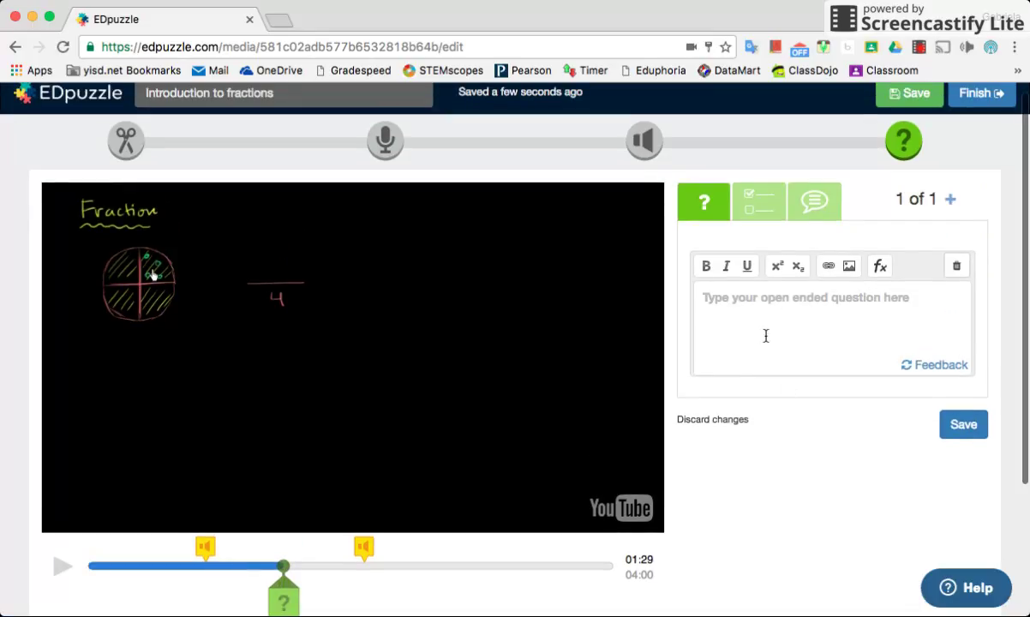
left_click(765, 217)
left_click(815, 203)
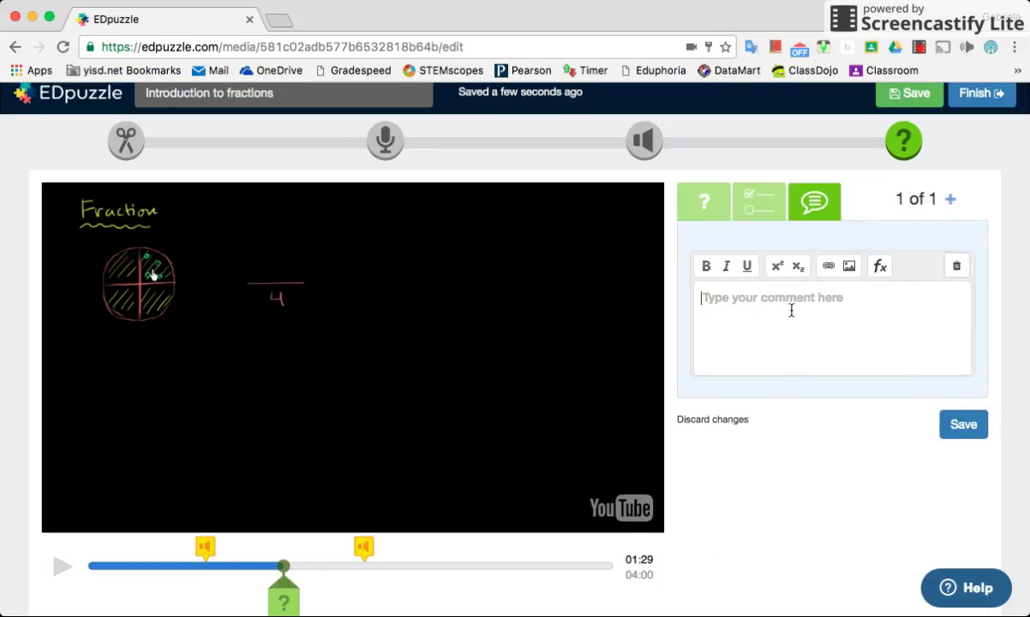
left_click(758, 202)
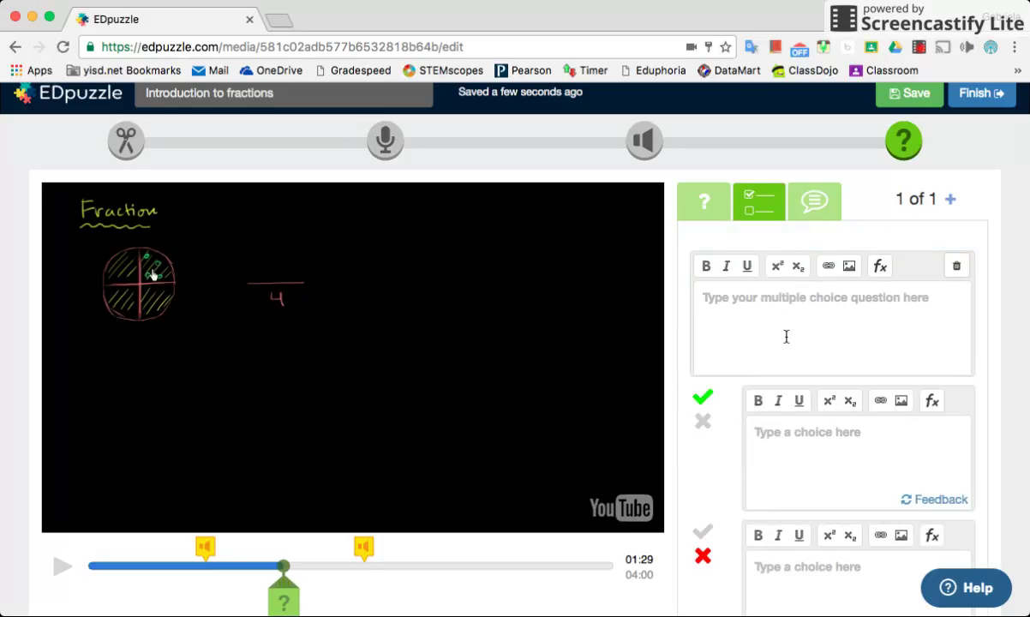
- Write the question "sfasfsa" with the correct choice "sdcvsdvs" and the incorrect choice "sdfvfsdvs"
left_click(786, 336)
type("sfas")
left_click(788, 444)
type("sdcvsdvs")
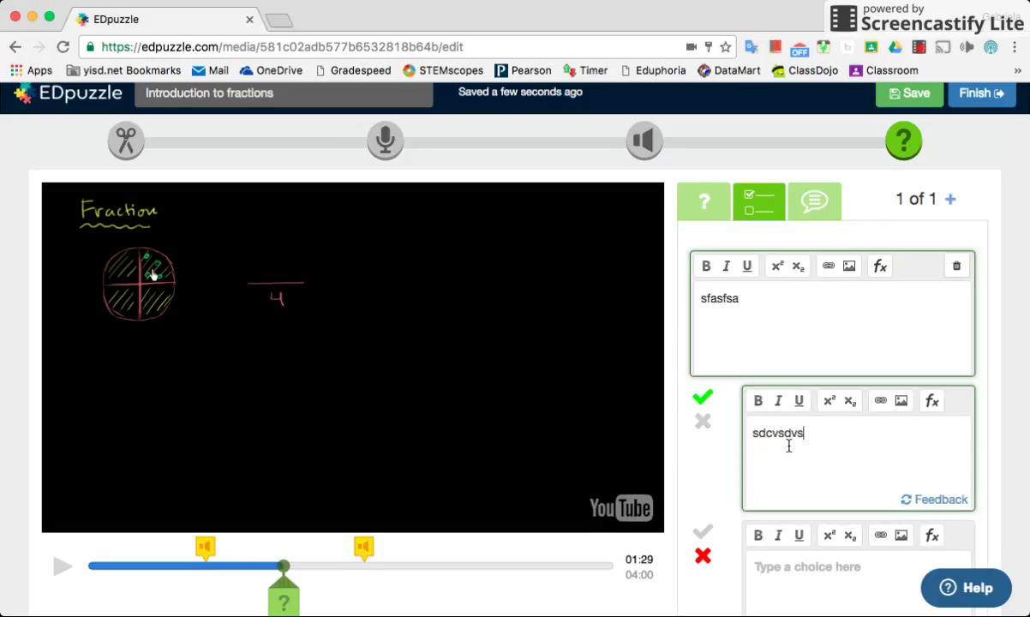
scroll(788, 445, "down", 3)
left_click(794, 495)
type("sdfvfsdvs")
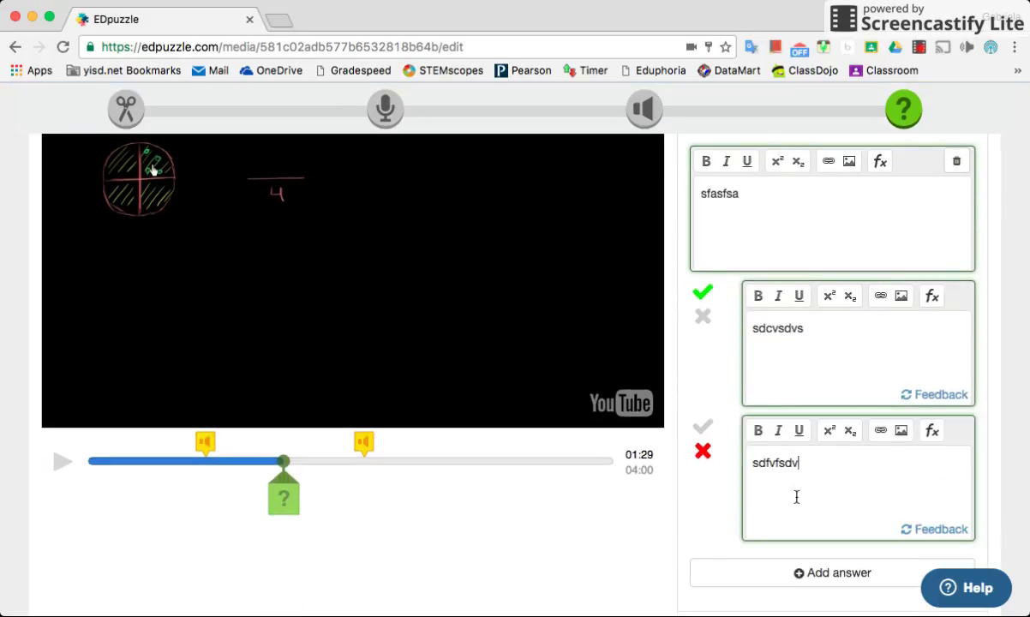
- Add a third, incorrect answer "sdfsdv" and save the multiple-choice question
scroll(795, 496, "down", 2)
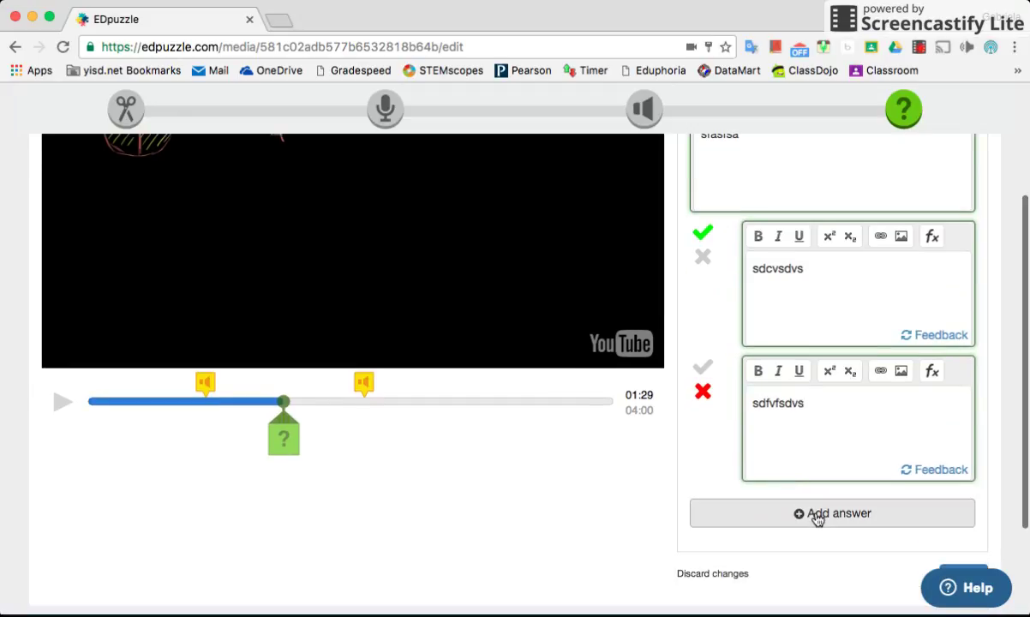
left_click(815, 514)
scroll(815, 512, "down", 2)
left_click(815, 510)
type("sdfsdv")
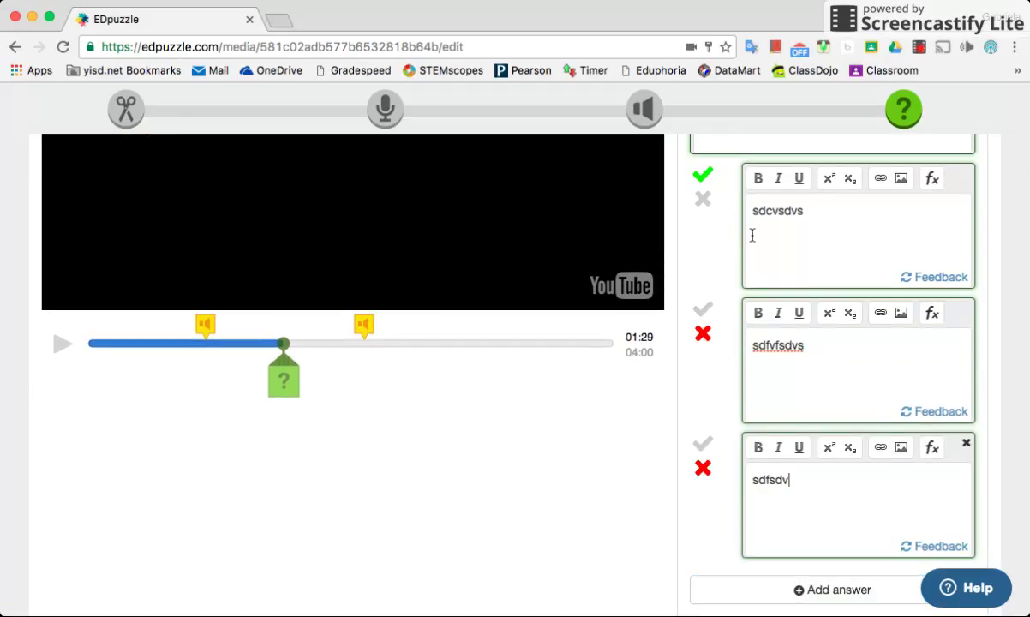
scroll(845, 399, "down", 3)
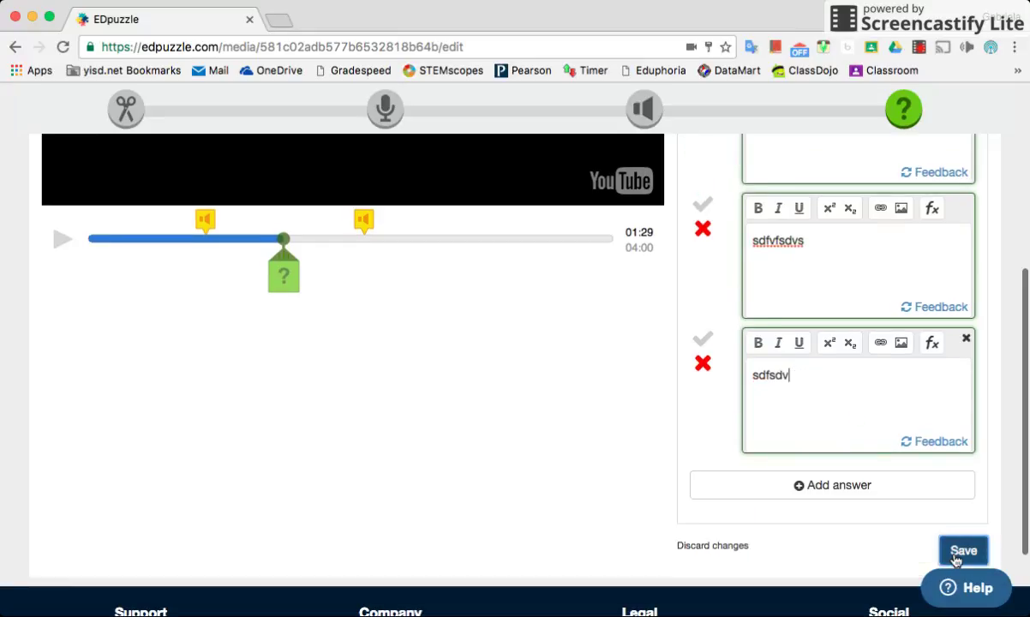
left_click(956, 551)
- Review the saved question at 01:29 and try to continue the video past it
scroll(413, 327, "up", 1)
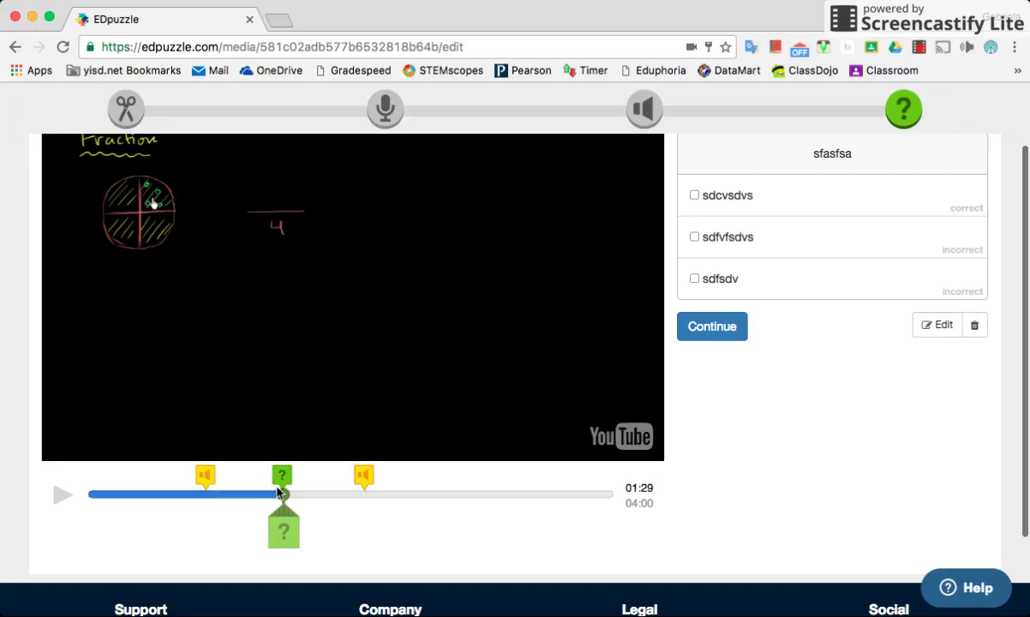
scroll(278, 491, "up", 1)
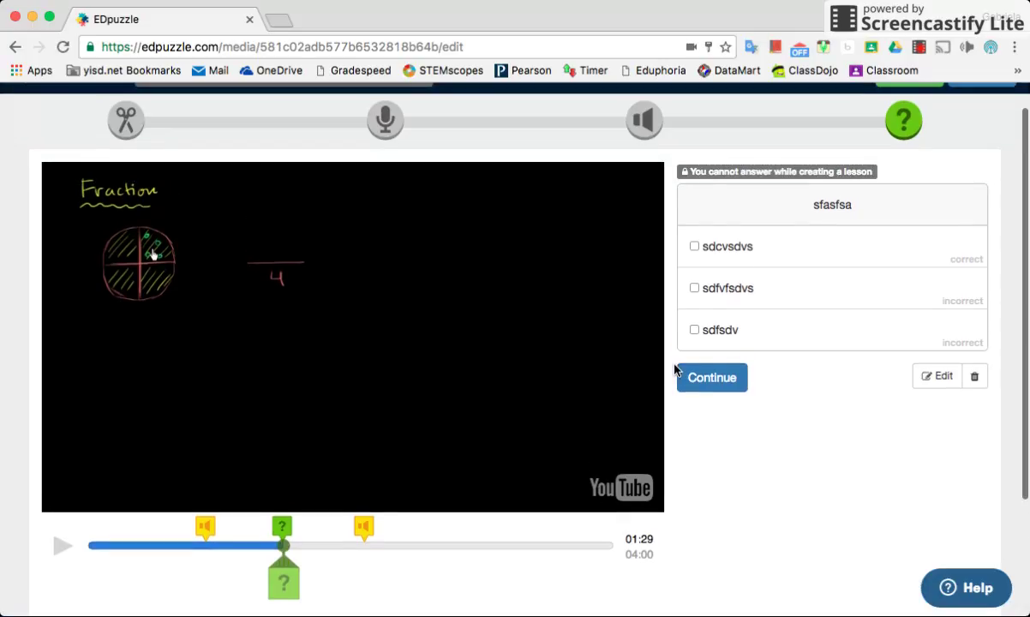
left_click(700, 380)
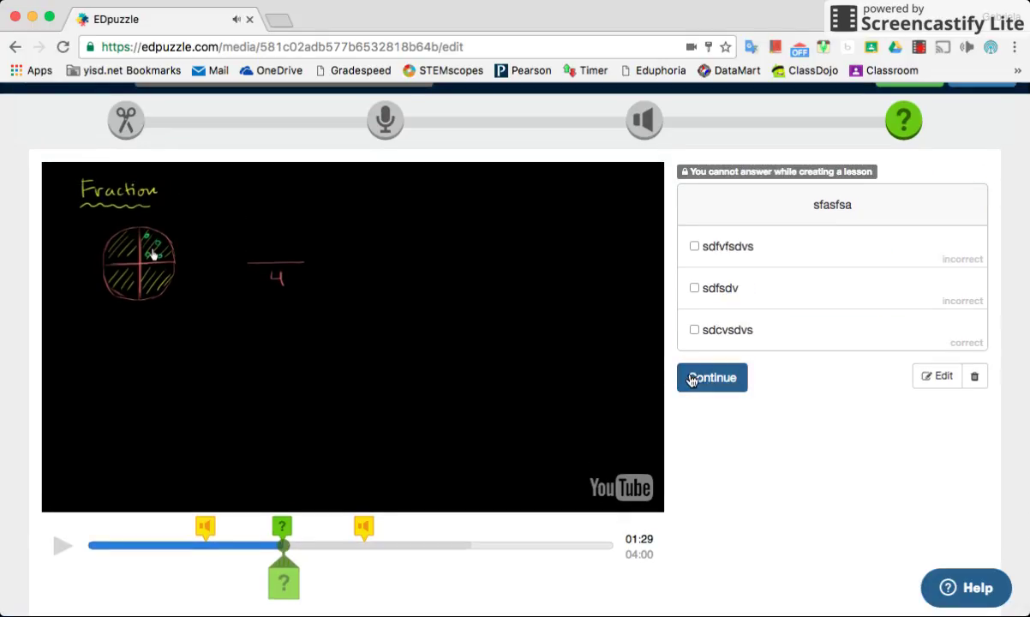
scroll(309, 523, "down", 1)
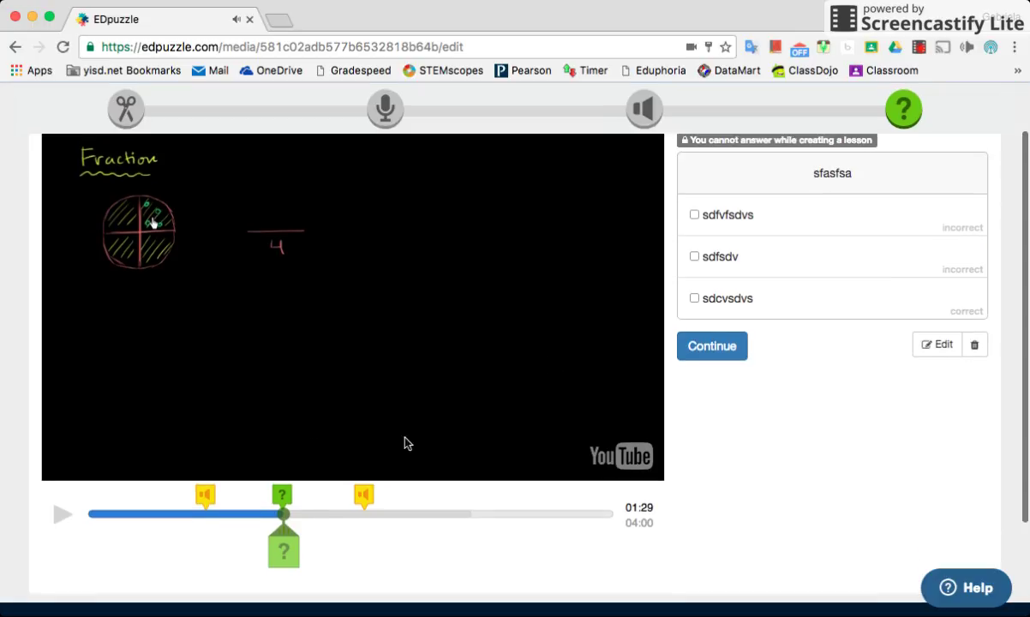
- Continue past the first question and insert a multiple-choice question at 02:41 reading "wedfweFCW"
left_click(685, 345)
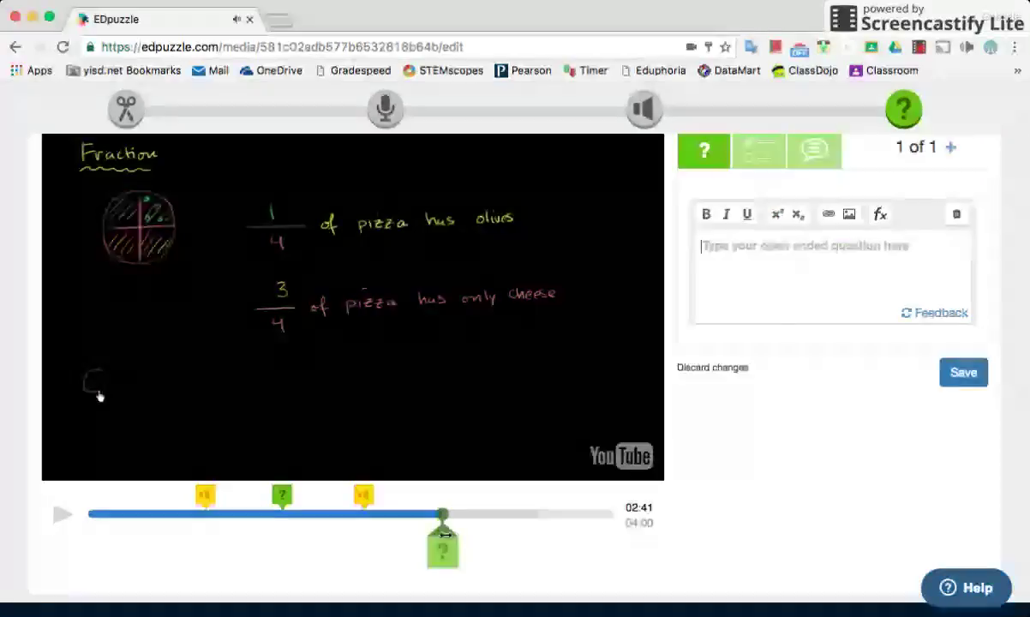
left_click(753, 148)
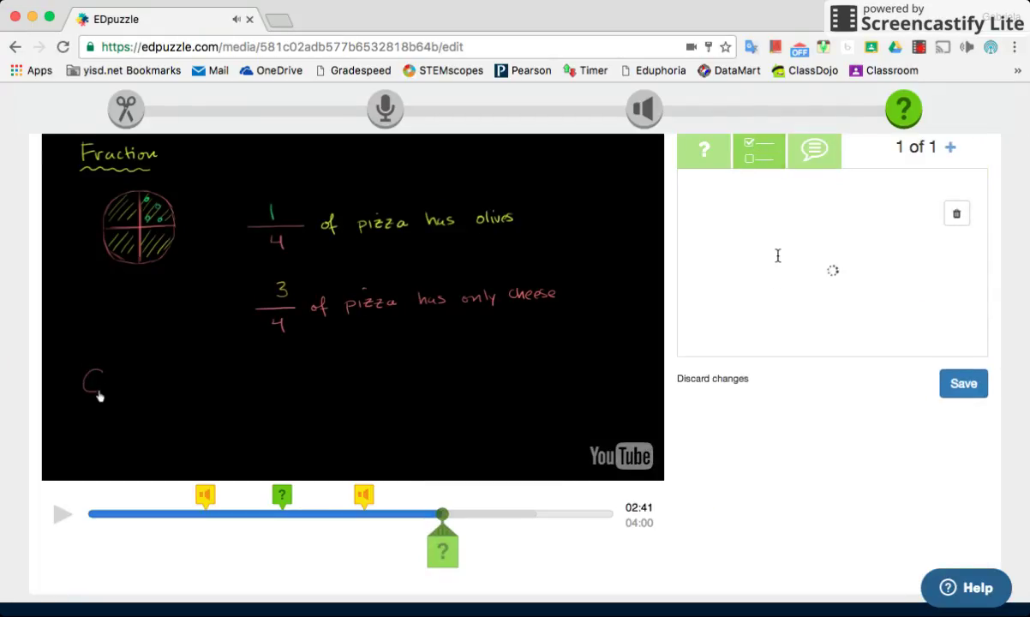
left_click(777, 273)
type("wedfweFCW")
- Enter "EFCASDCV" as the correct choice and "VSDCVSD" as the incorrect one, and save the 02:41 question
left_click(794, 393)
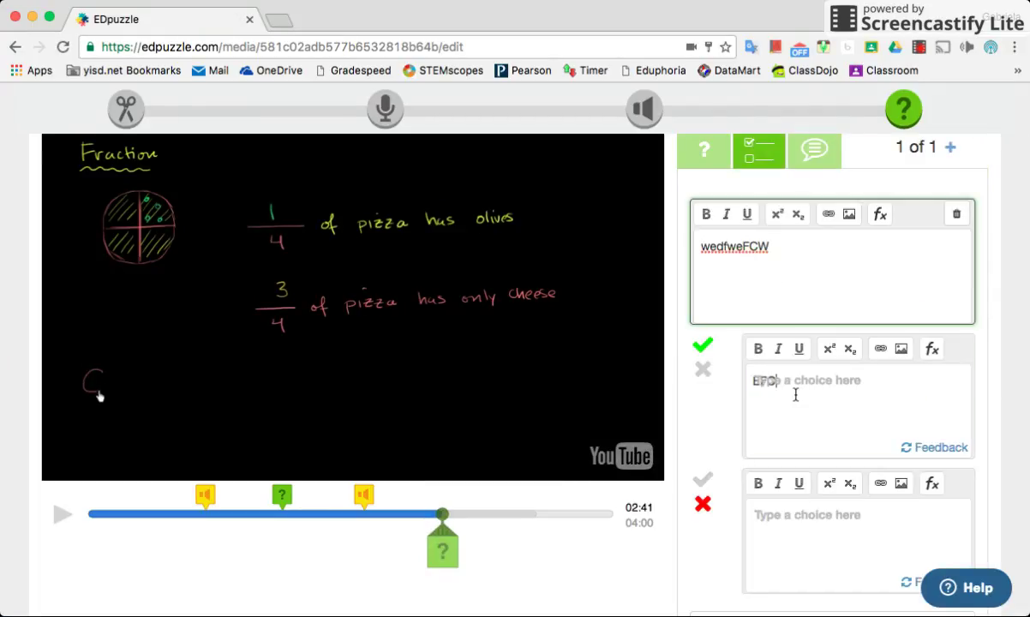
type("EFCASDCV")
left_click(788, 548)
type("VSDCVSD")
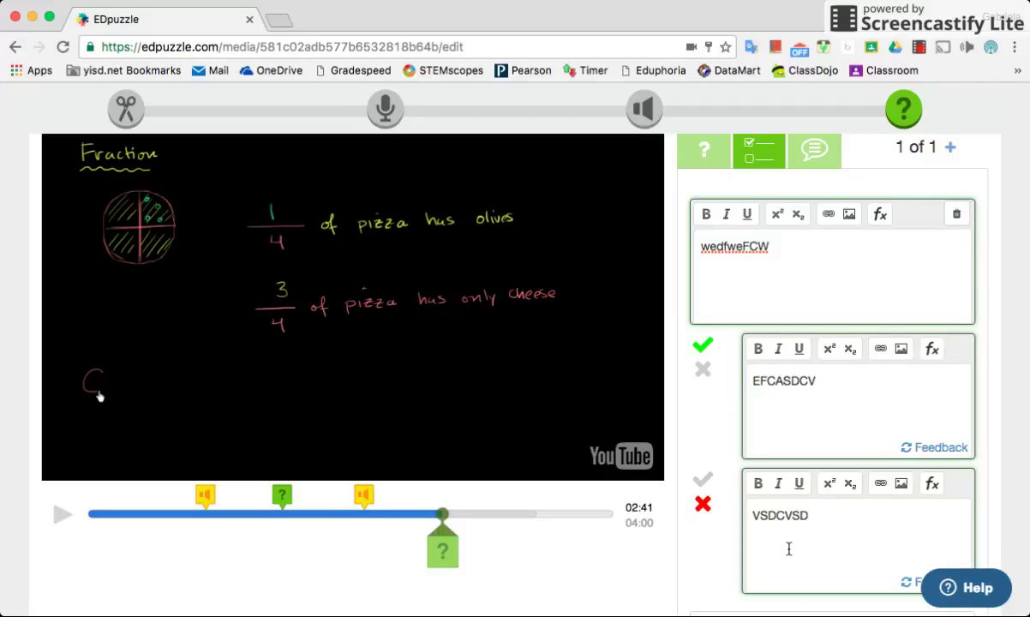
scroll(788, 548, "down", 5)
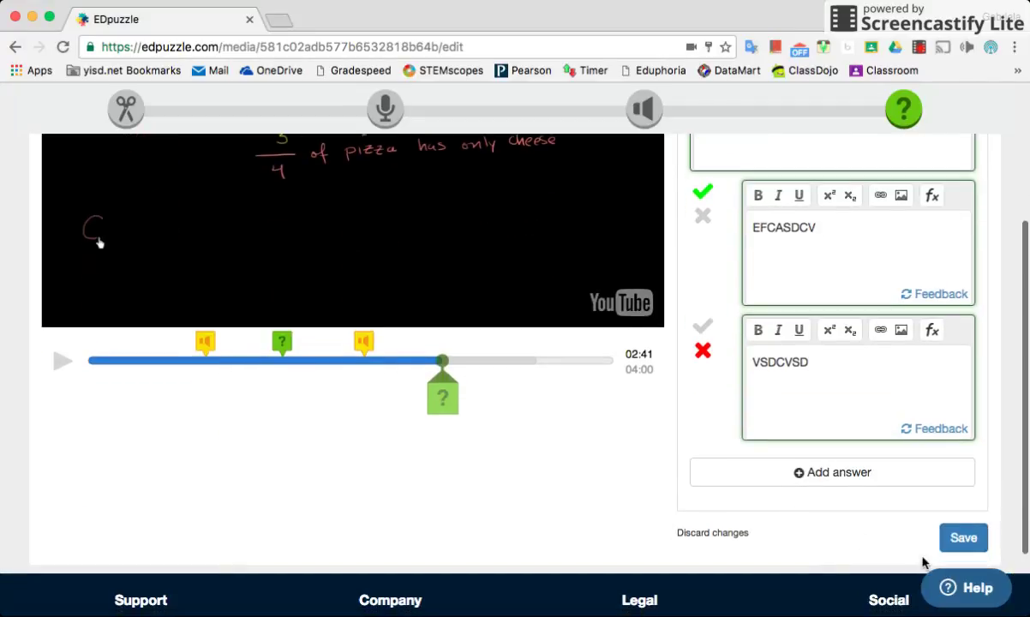
left_click(961, 536)
scroll(856, 428, "up", 5)
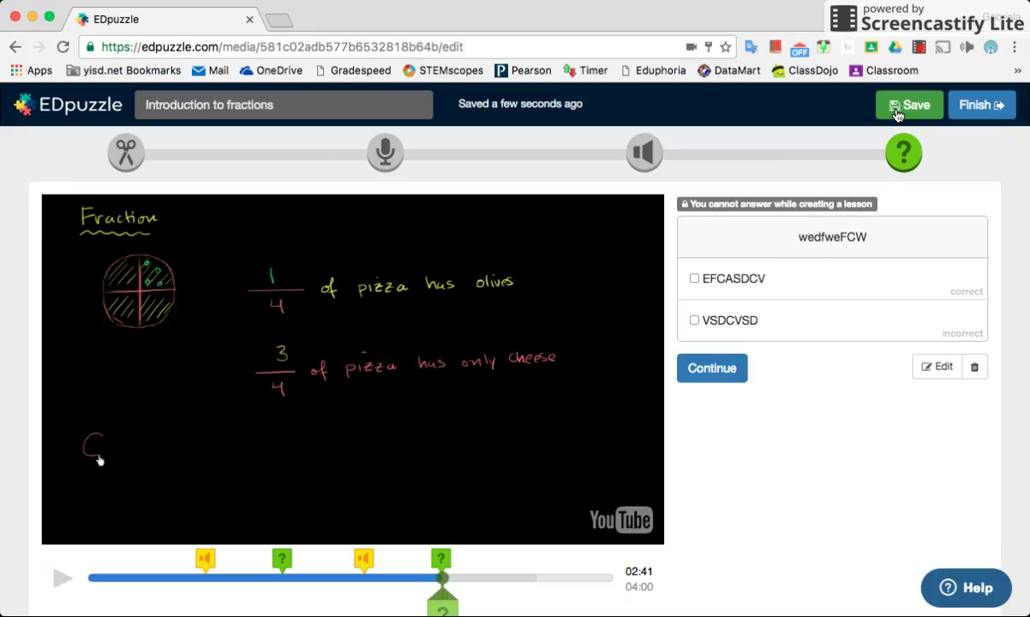
- Finish the lesson and send it as an assignment to Practice Class
left_click(972, 106)
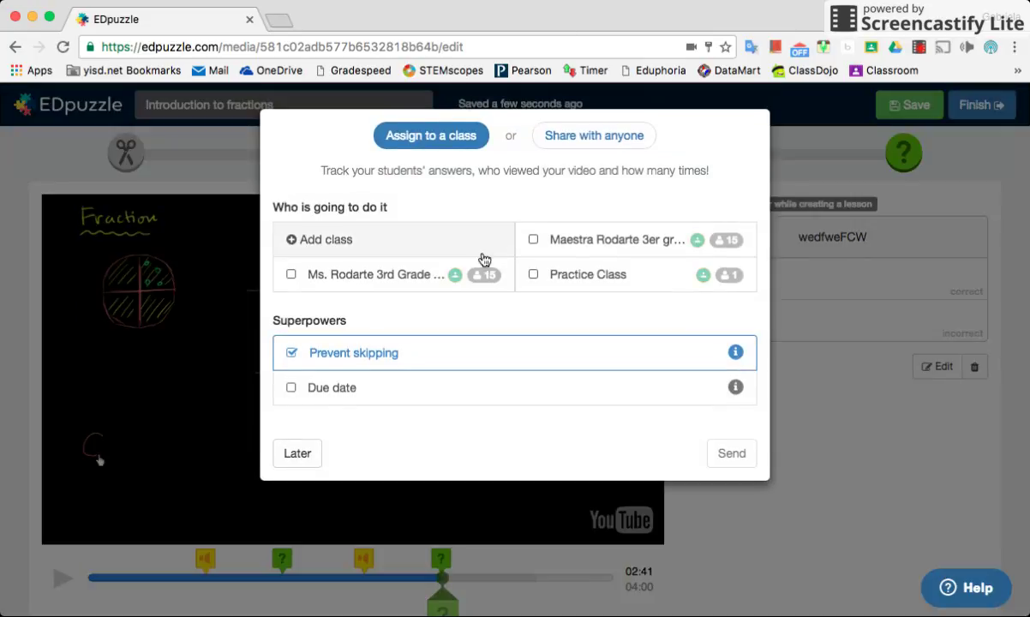
left_click(534, 275)
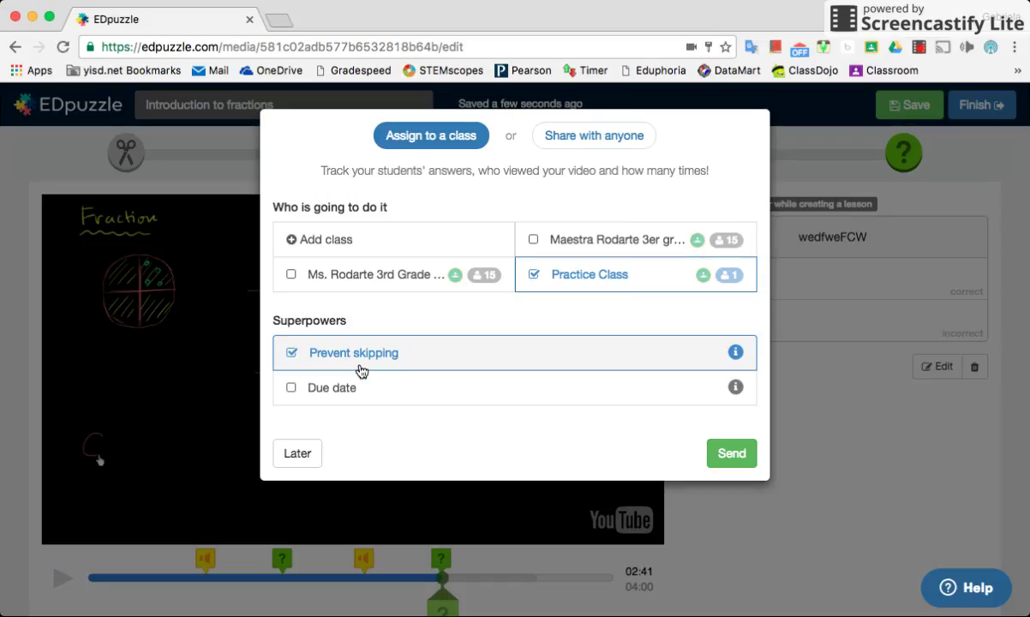
left_click(730, 453)
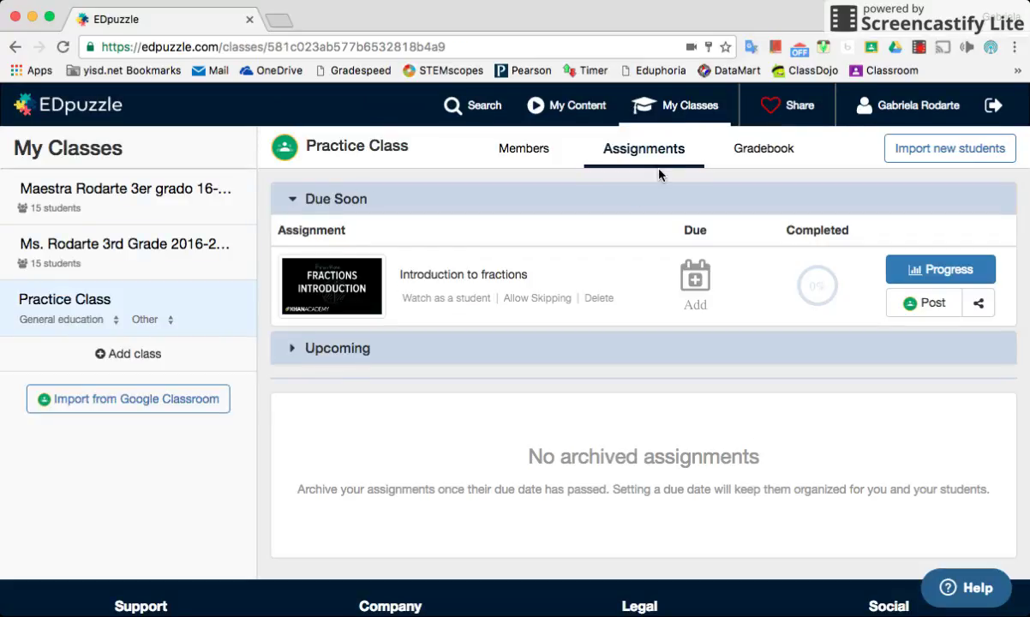
- Check the student progress for the "Introduction to fractions" assignment and return to the class assignments
left_click(938, 271)
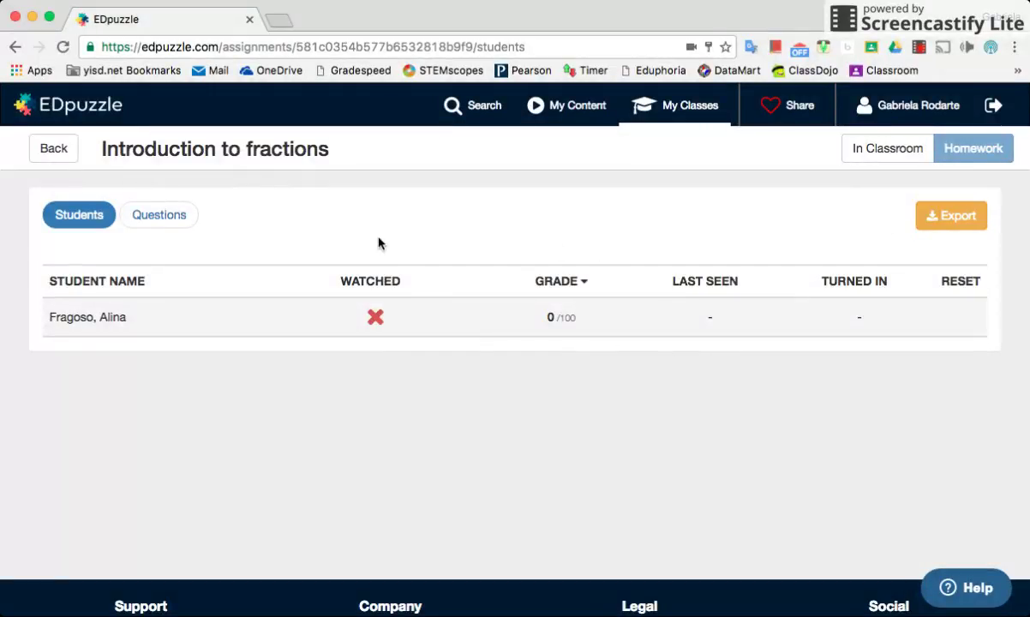
left_click(52, 153)
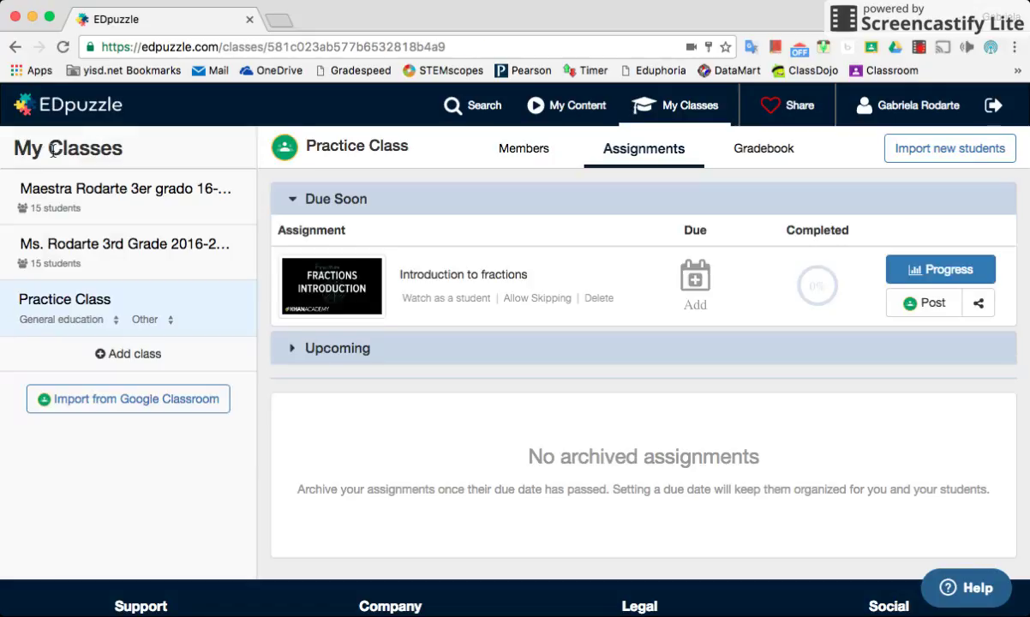
- Post the "Introduction to fractions" assignment to Google Classroom, replacing its description with "sjbdjbsjnvnv", and assign it to Practice Class
left_click(925, 305)
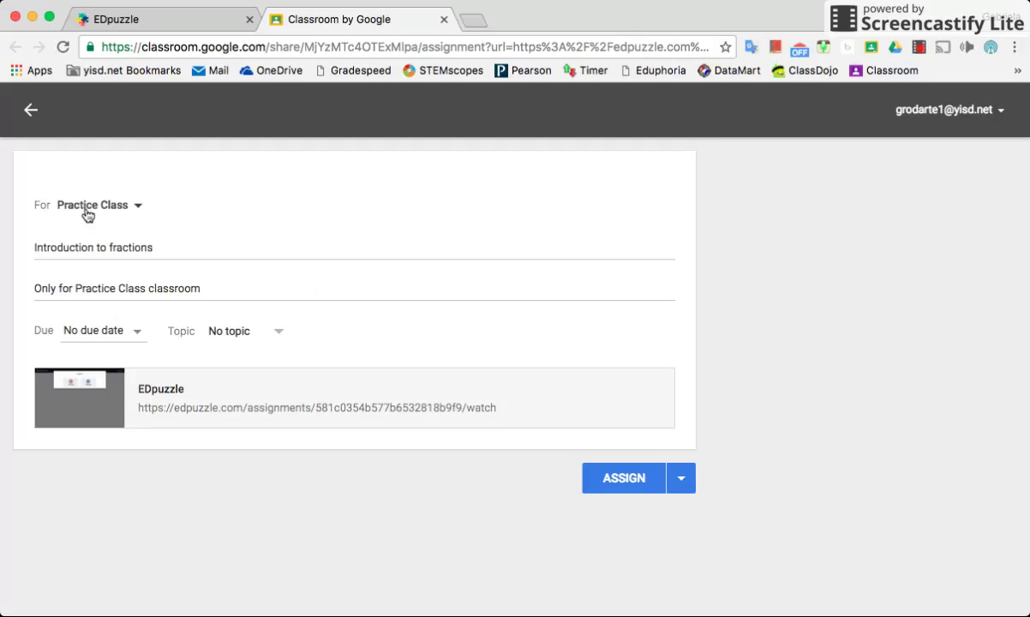
left_click(162, 255)
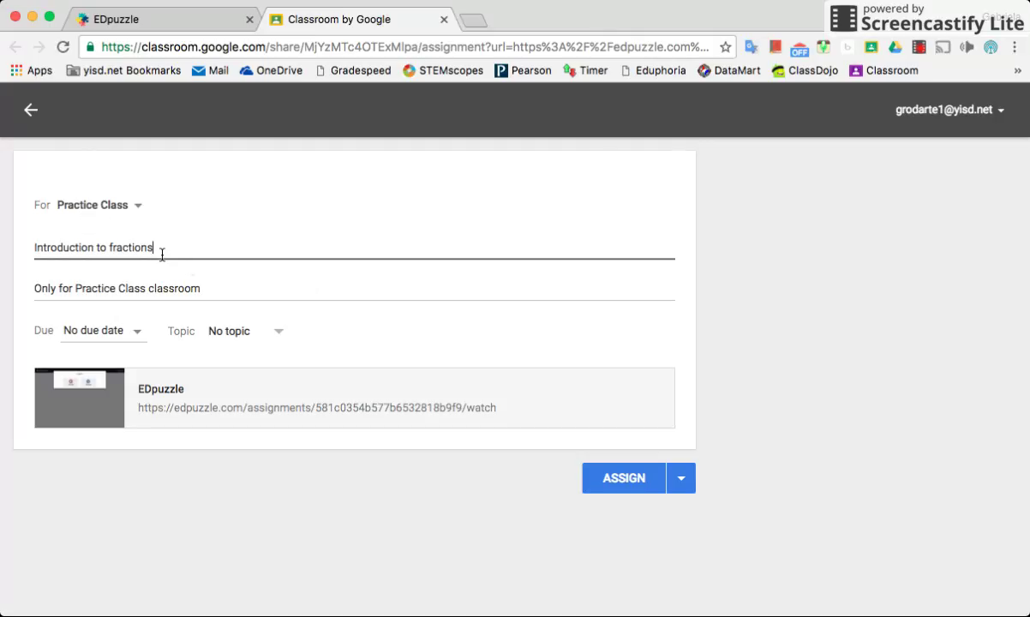
left_click(212, 287)
left_click_drag(212, 287, 30, 288)
type("sjbdjbsjnvnv")
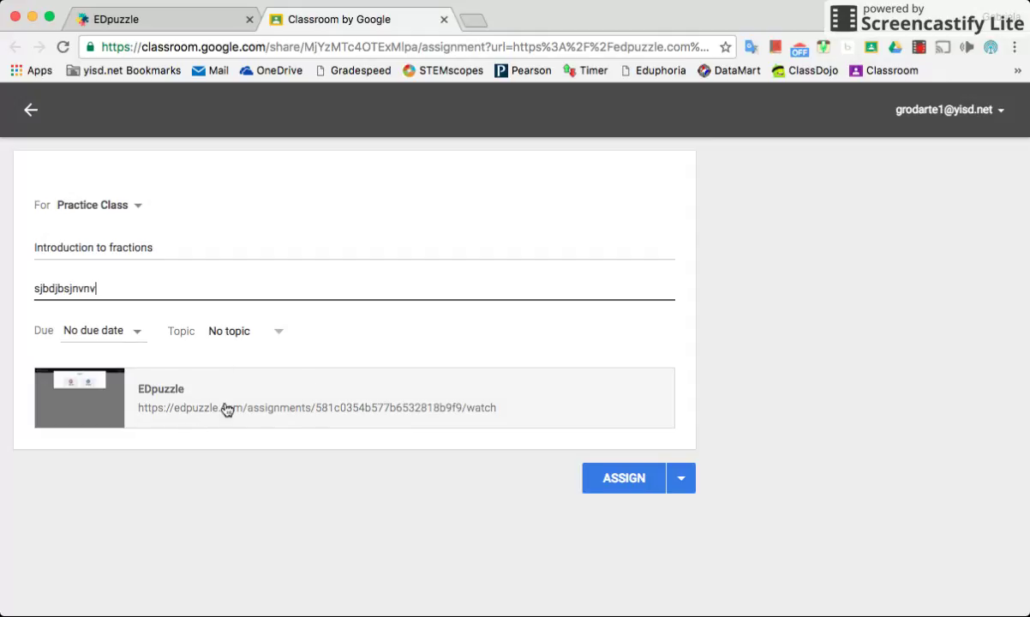
left_click(622, 488)
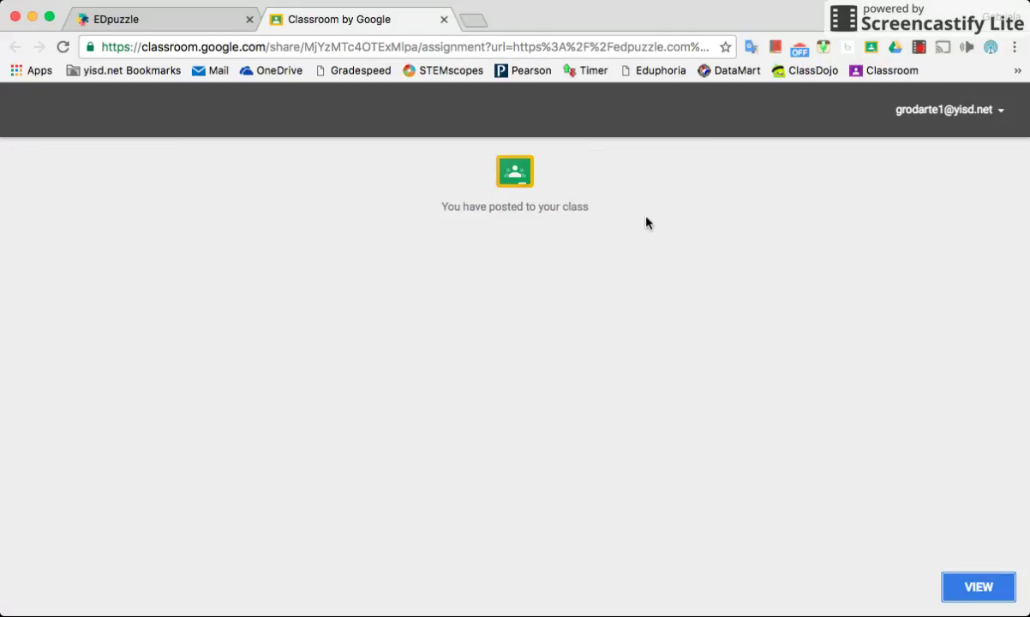
- View the posted "Introduction to fractions" assignment in the Google Classroom stream, and switch back to the Practice Class assignments in EDpuzzle
left_click(978, 586)
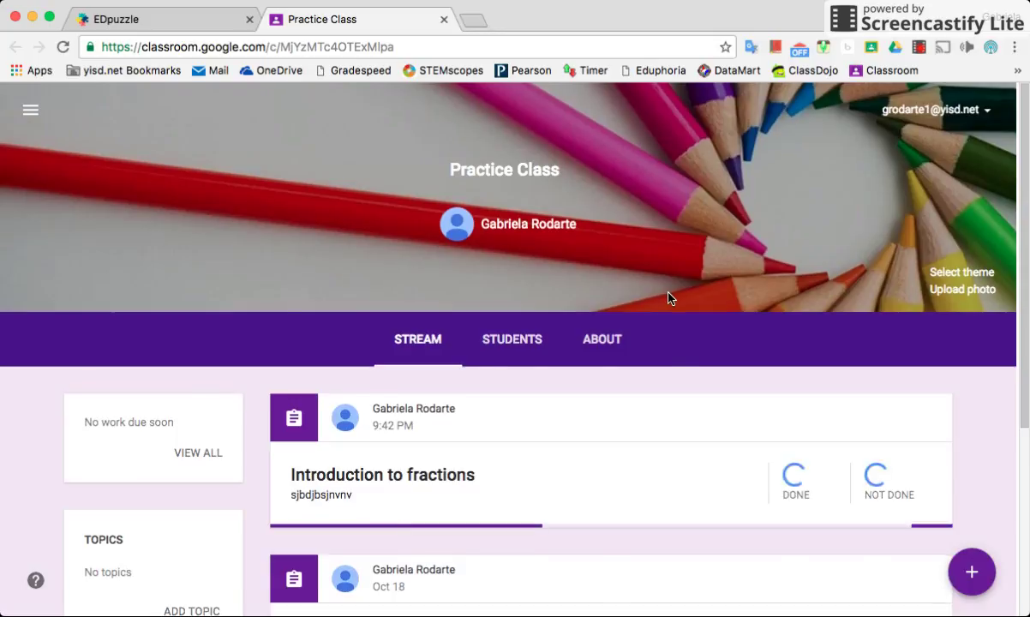
scroll(669, 298, "down", 2)
scroll(669, 297, "down", 1)
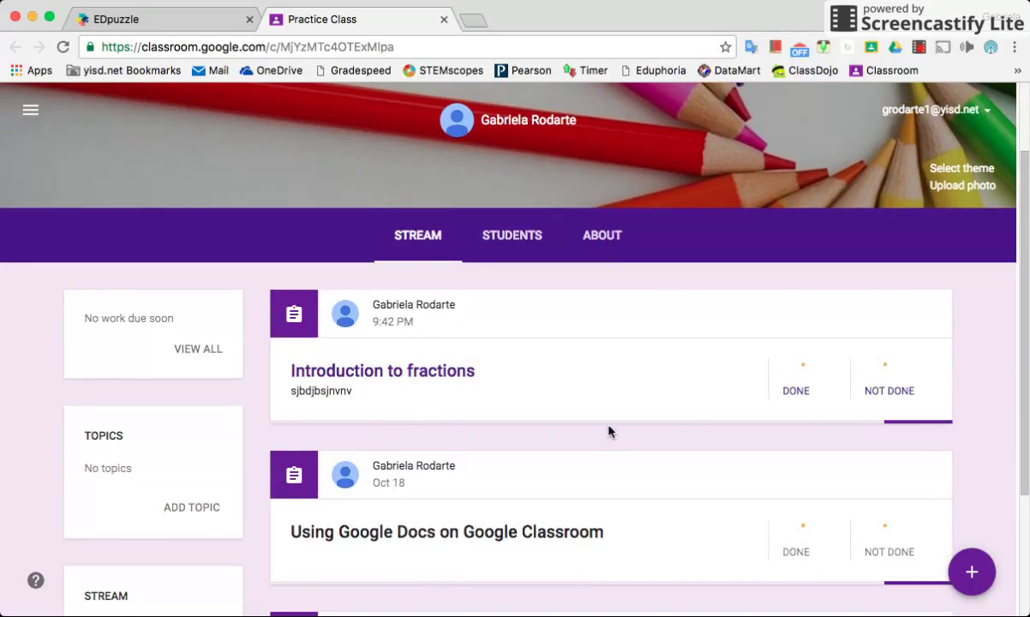
left_click(482, 346)
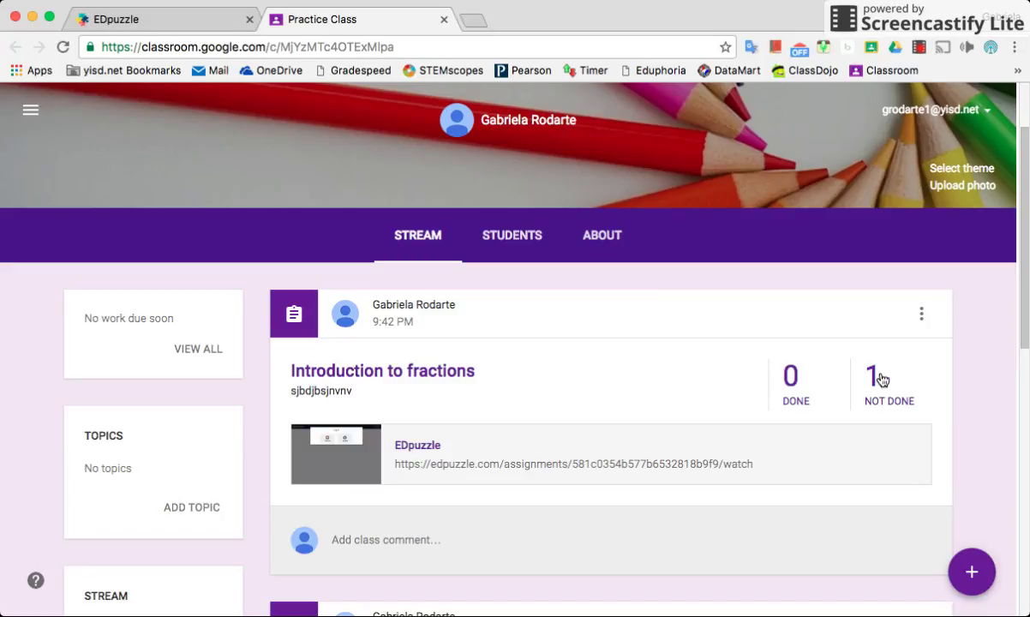
left_click(213, 21)
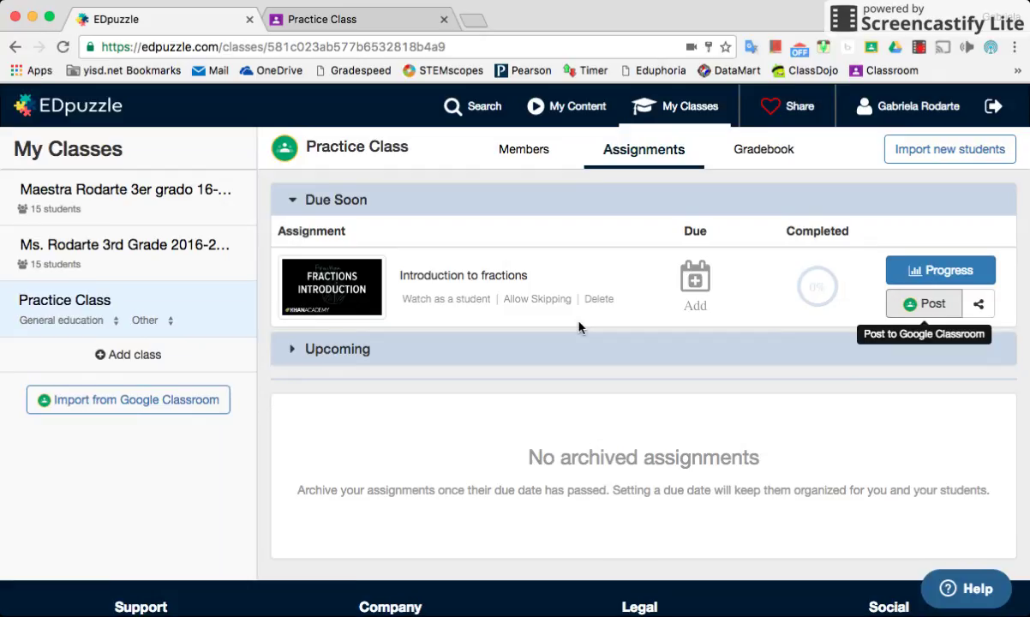
scroll(579, 326, "up", 1)
scroll(574, 328, "down", 1)
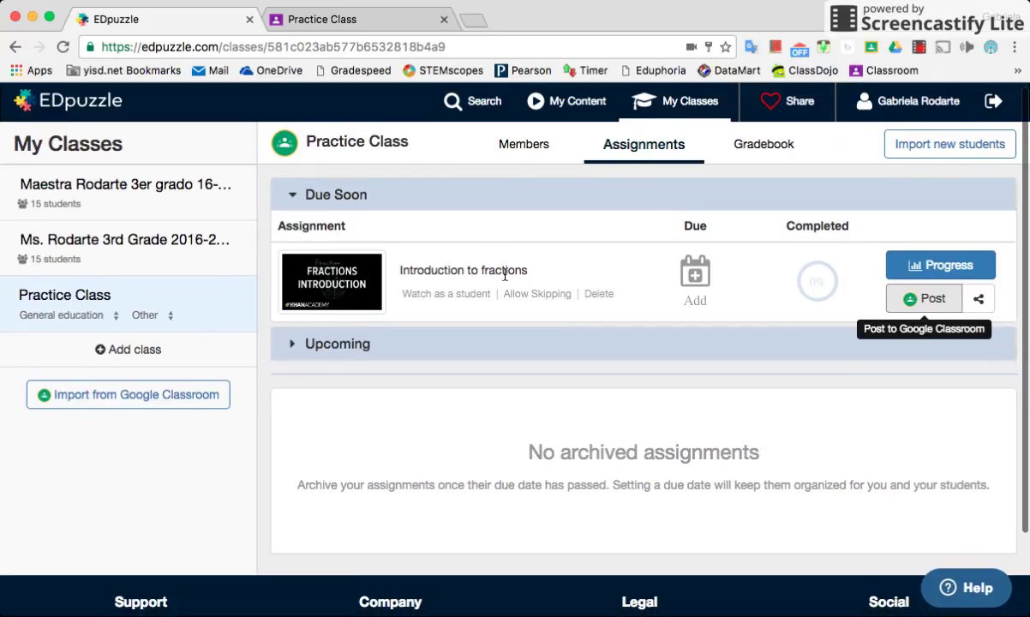